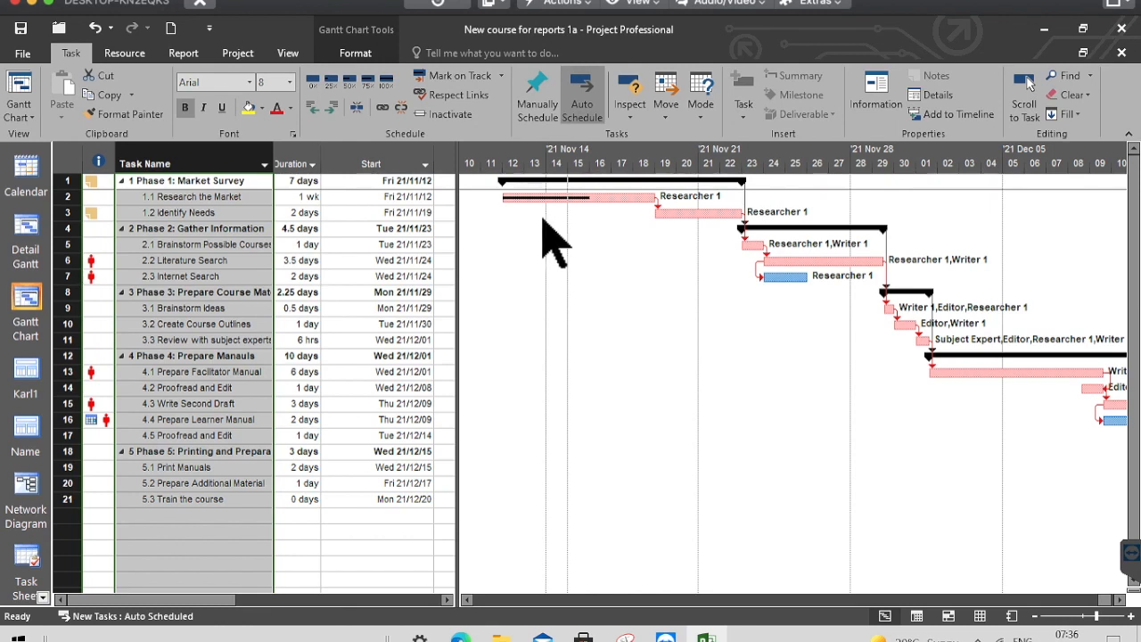
Step: Open the Best Practices Analyzer report for the project and look through its charts and tables
{"action": "left_click", "coordinate": [174, 215]}
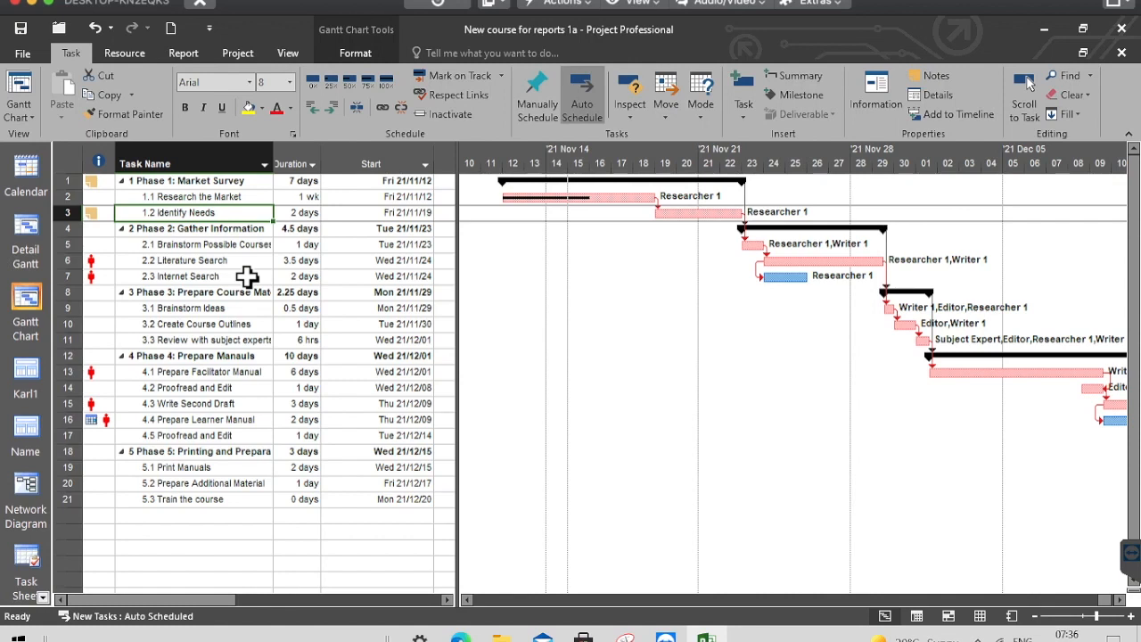
{"action": "left_click", "coordinate": [189, 55]}
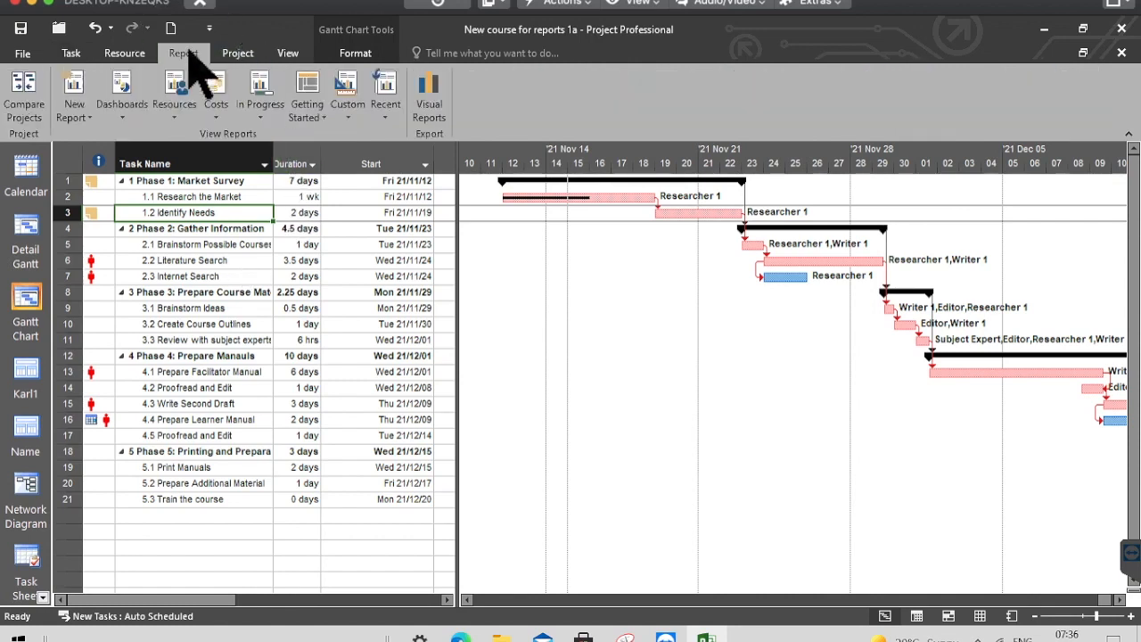
{"action": "left_click", "coordinate": [309, 114]}
{"action": "left_click", "coordinate": [323, 134]}
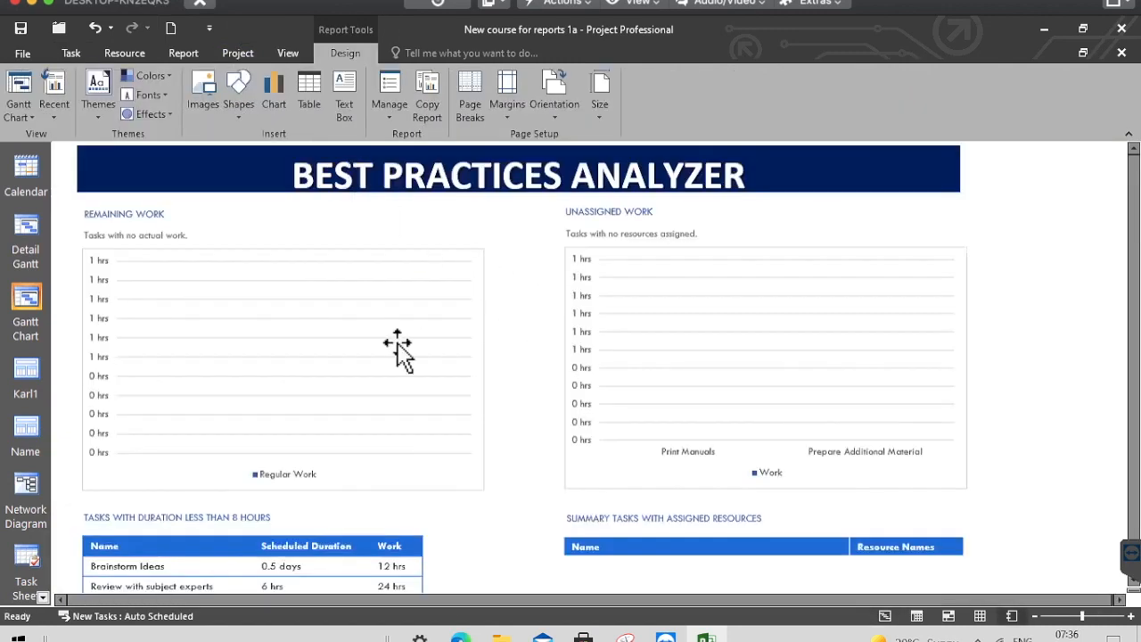
{"action": "scroll", "coordinate": [1061, 356], "scroll_direction": "down", "scroll_amount": 1}
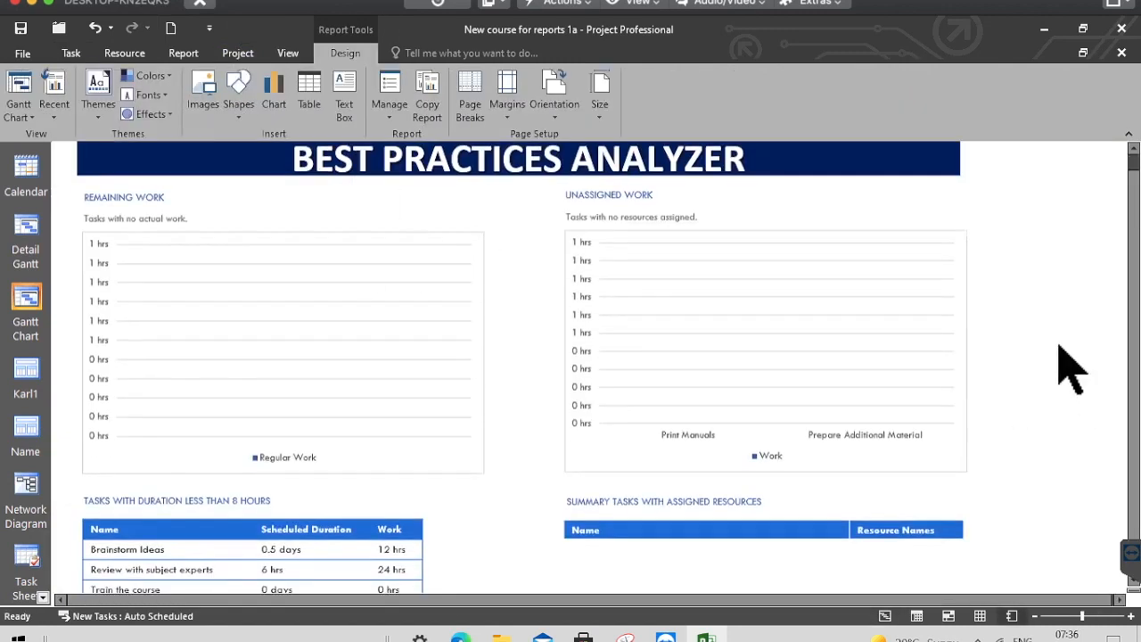
{"action": "scroll", "coordinate": [1061, 357], "scroll_direction": "down", "scroll_amount": 3}
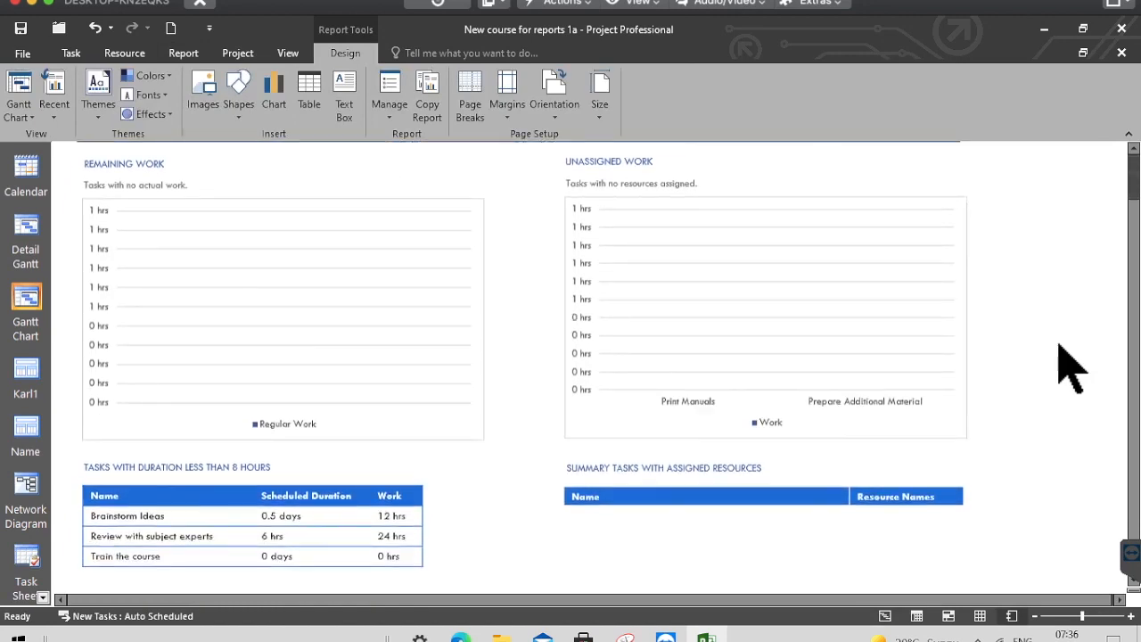
{"action": "scroll", "coordinate": [1061, 349], "scroll_direction": "up", "scroll_amount": 4}
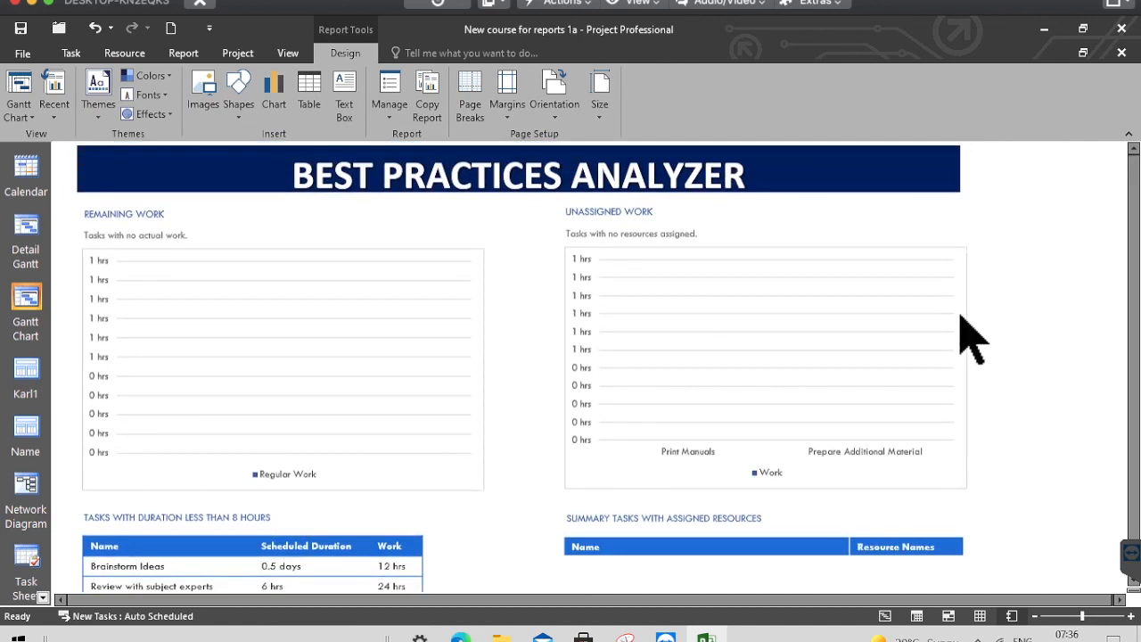
Step: Restyle the report's title banner with a glossy bright blue theme shape style and plain black WordArt text
{"action": "left_click", "coordinate": [765, 175]}
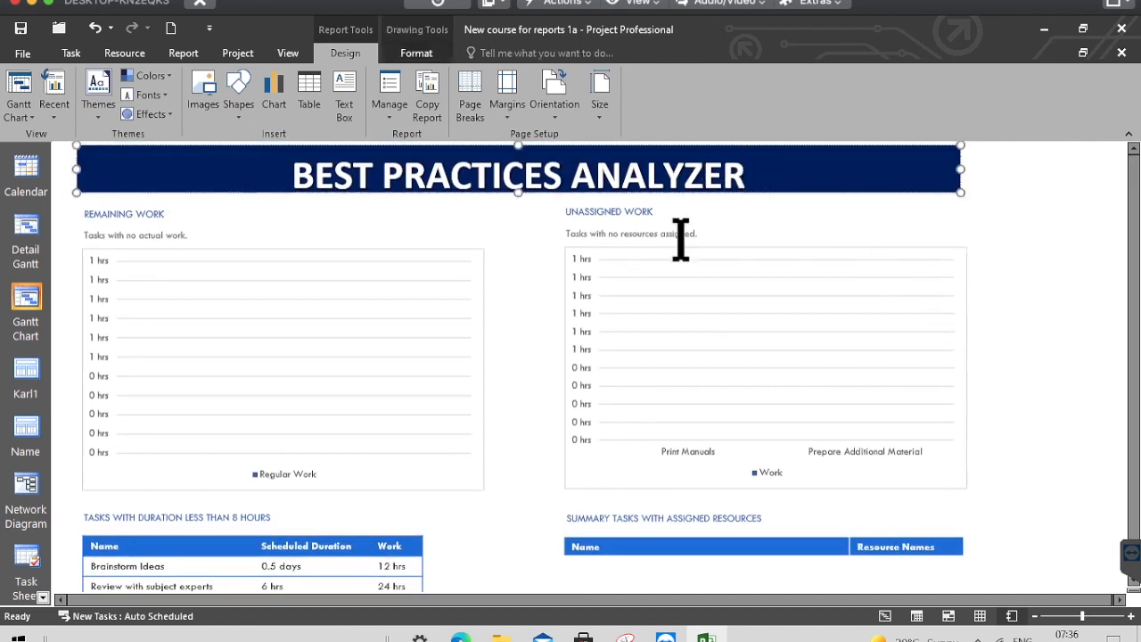
{"action": "left_click", "coordinate": [239, 203]}
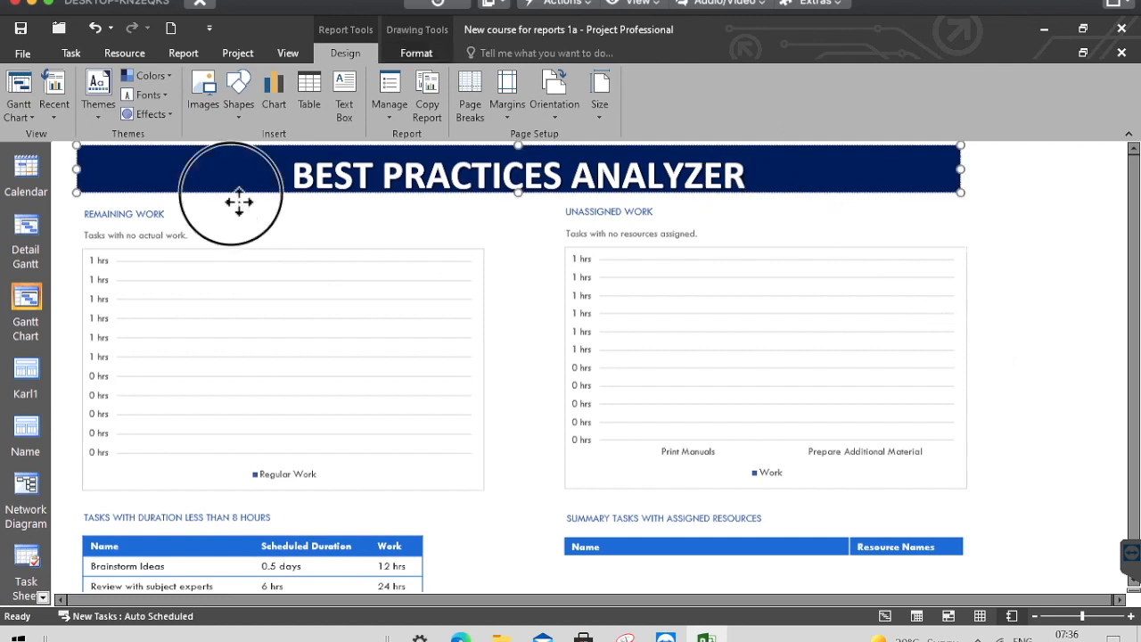
{"action": "left_click", "coordinate": [416, 55]}
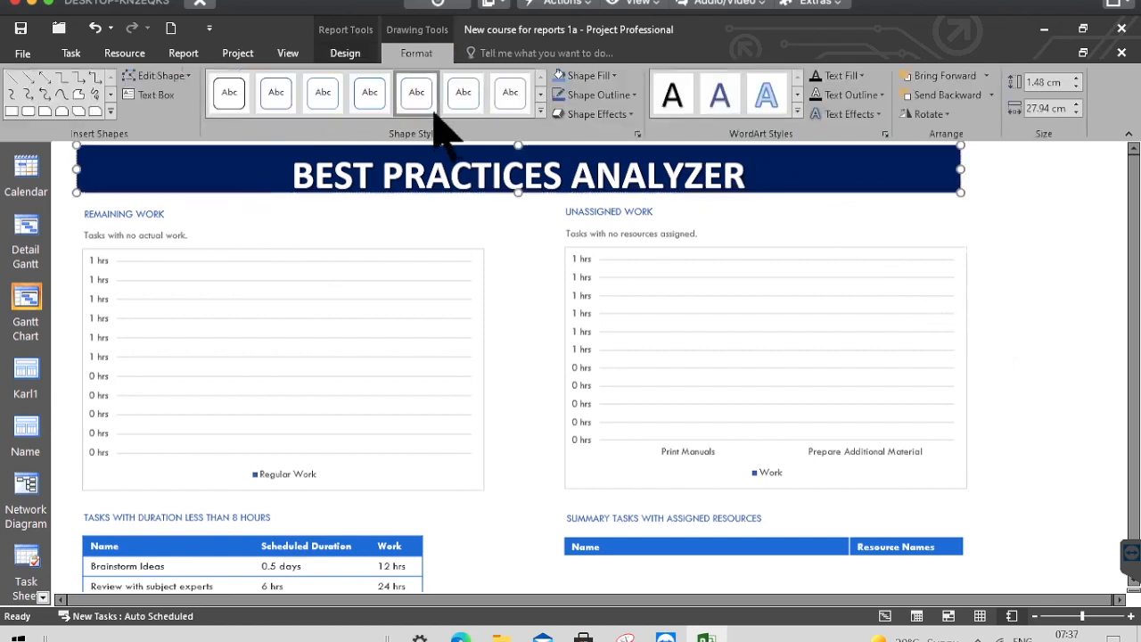
{"action": "left_click", "coordinate": [766, 95]}
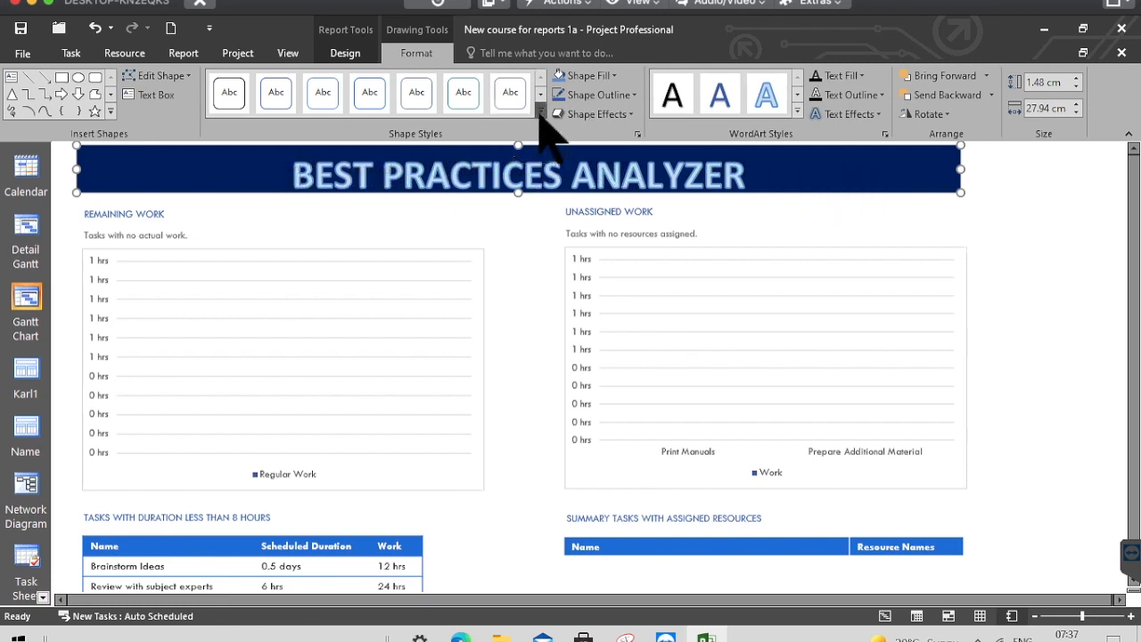
{"action": "left_click", "coordinate": [540, 109]}
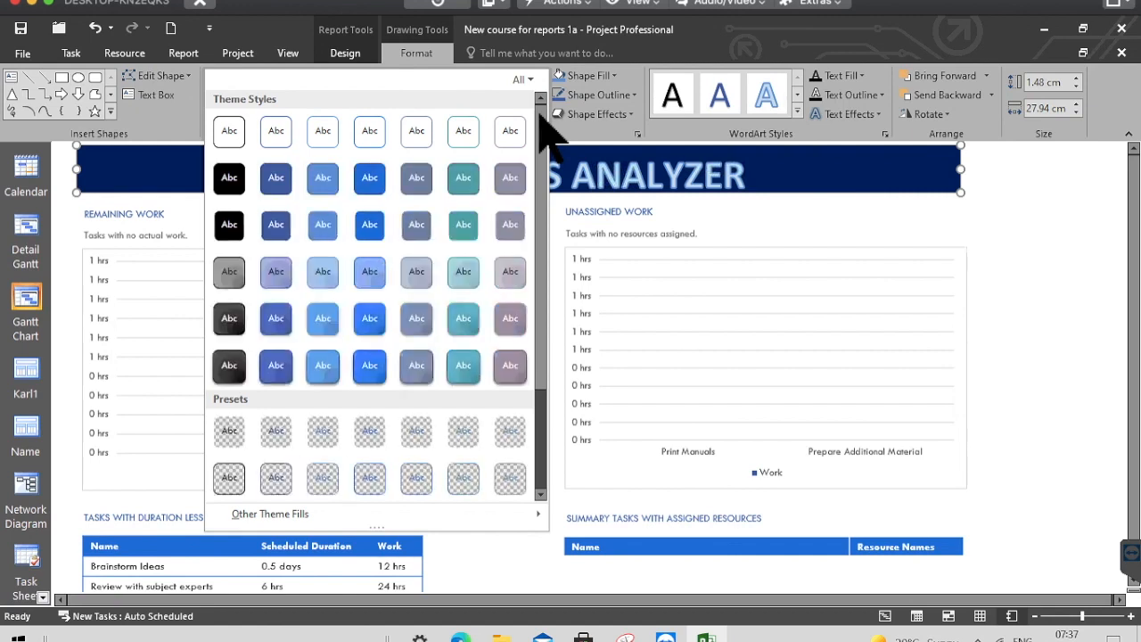
{"action": "left_click", "coordinate": [367, 366]}
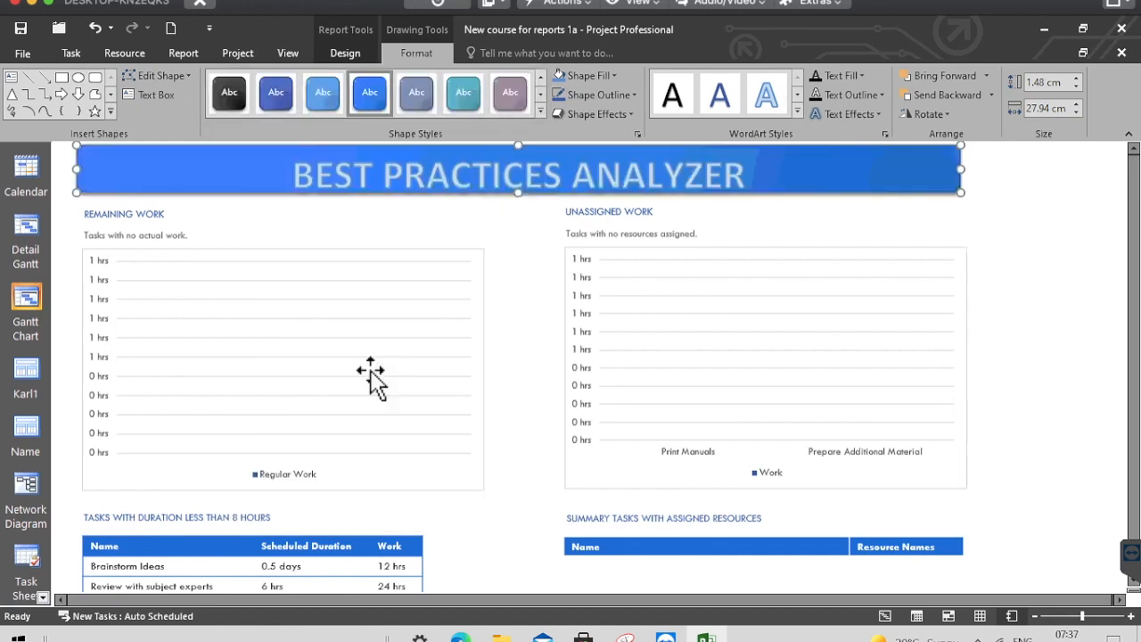
{"action": "left_click", "coordinate": [674, 97]}
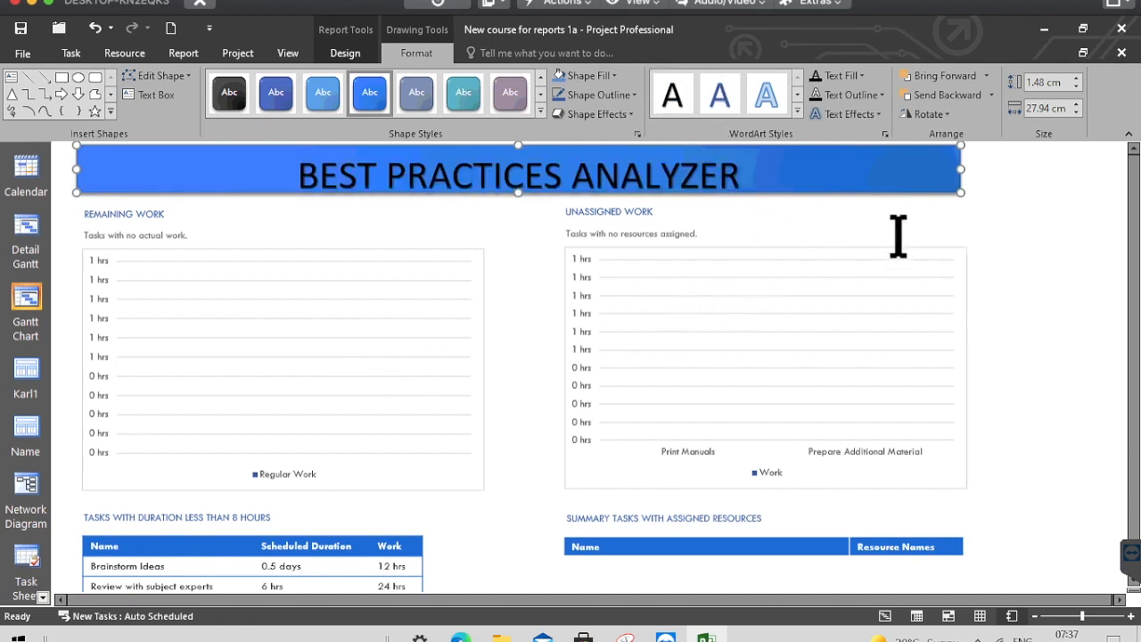
{"action": "left_click", "coordinate": [1034, 252]}
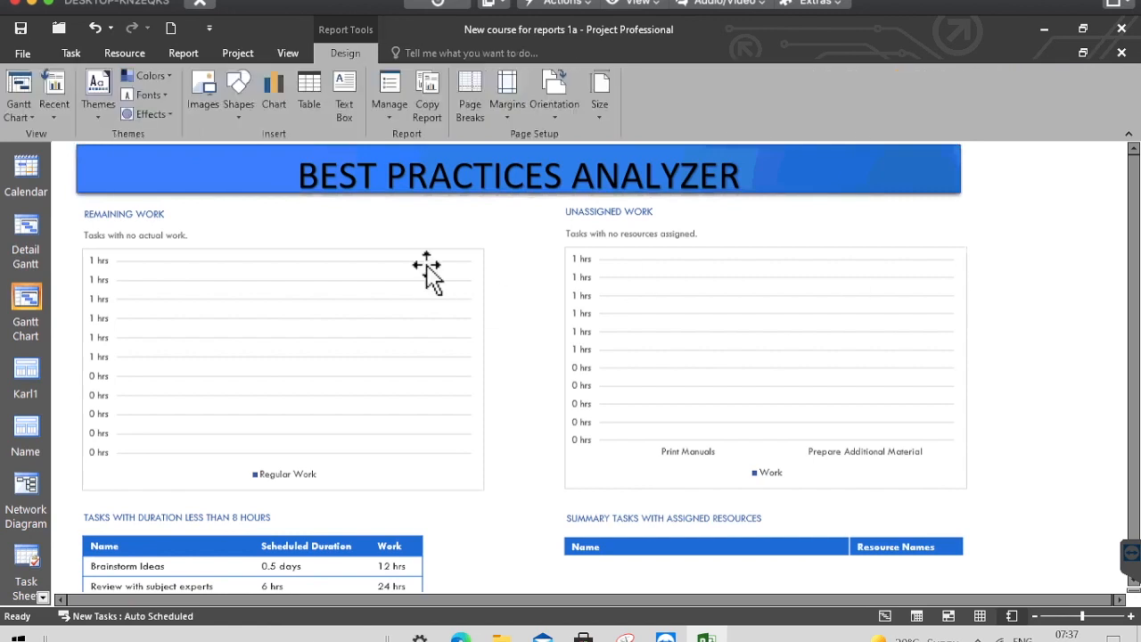
Step: Switch the Remaining Work chart to resource data and add the Remaining Work field alongside Regular Work
{"action": "left_click", "coordinate": [246, 365]}
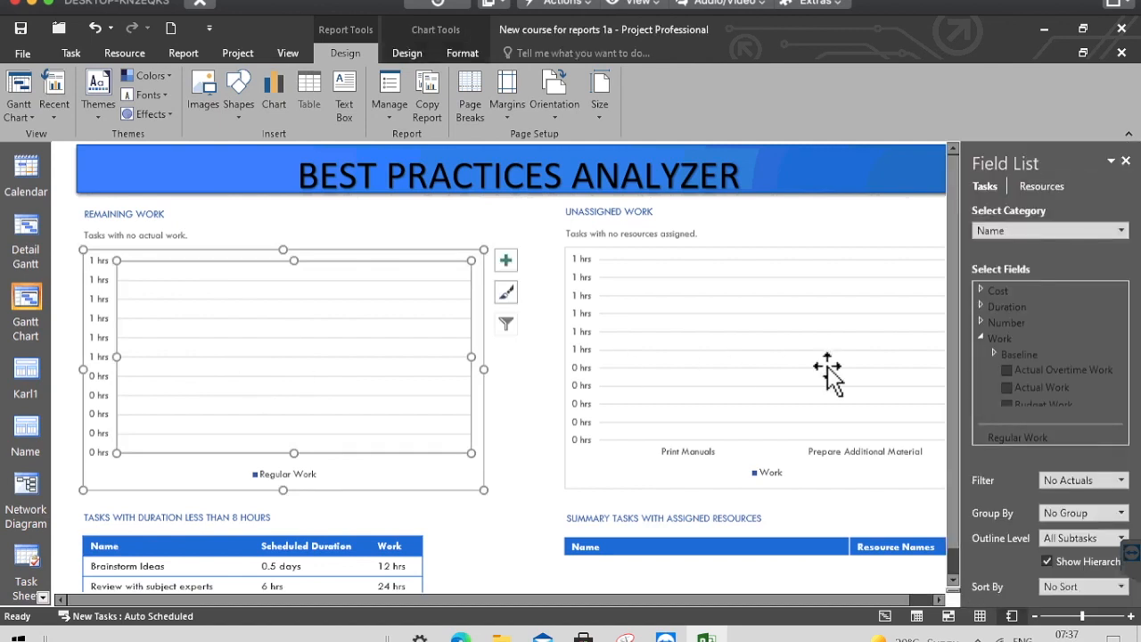
{"action": "scroll", "coordinate": [1115, 357], "scroll_direction": "down", "scroll_amount": 3}
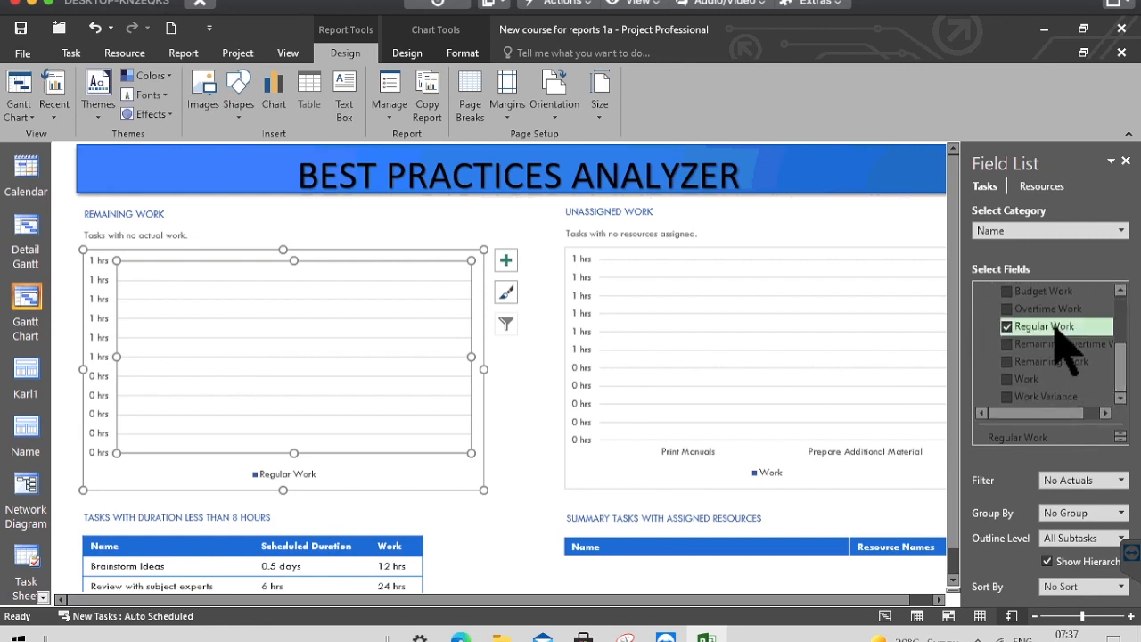
{"action": "scroll", "coordinate": [1122, 375], "scroll_direction": "up", "scroll_amount": 3}
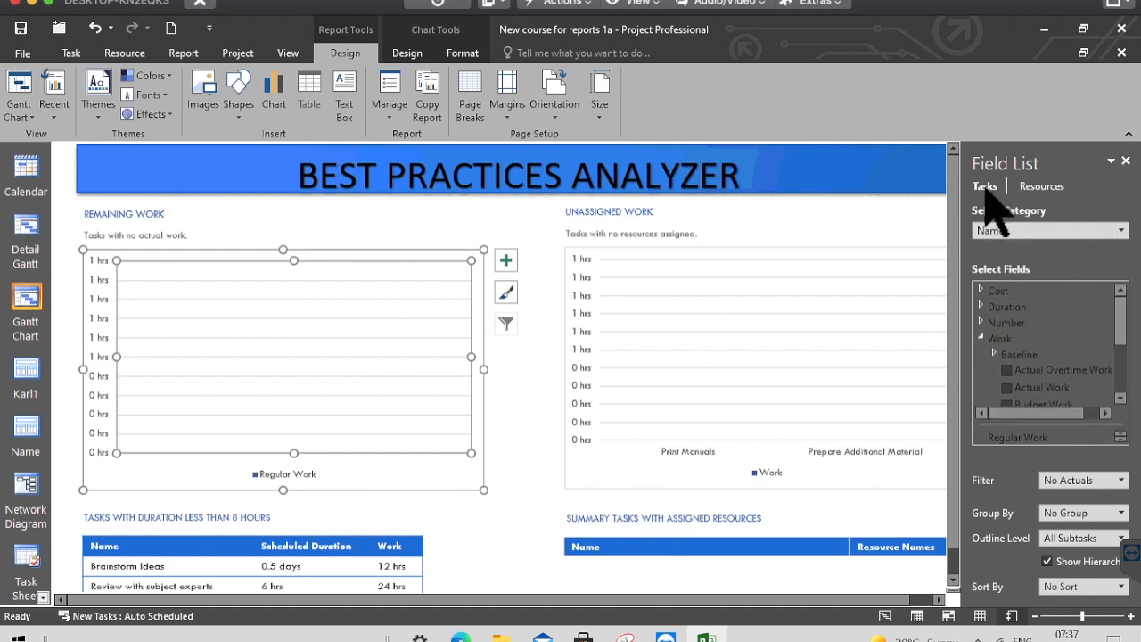
{"action": "left_click", "coordinate": [1043, 191]}
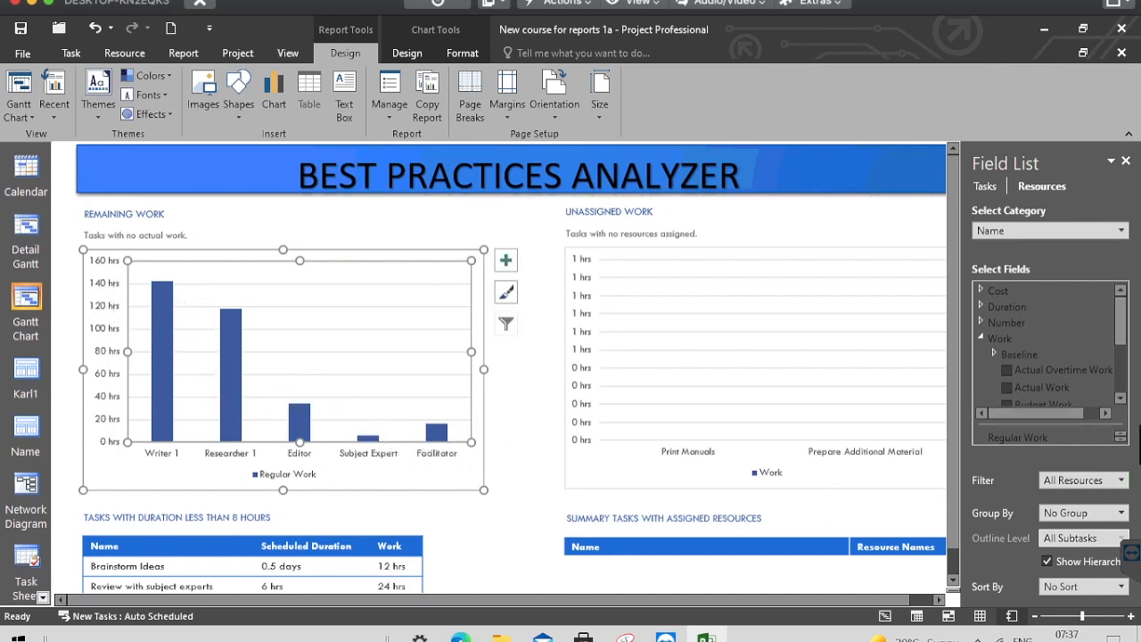
{"action": "left_click_drag", "start_coordinate": [1123, 337], "coordinate": [1123, 369]}
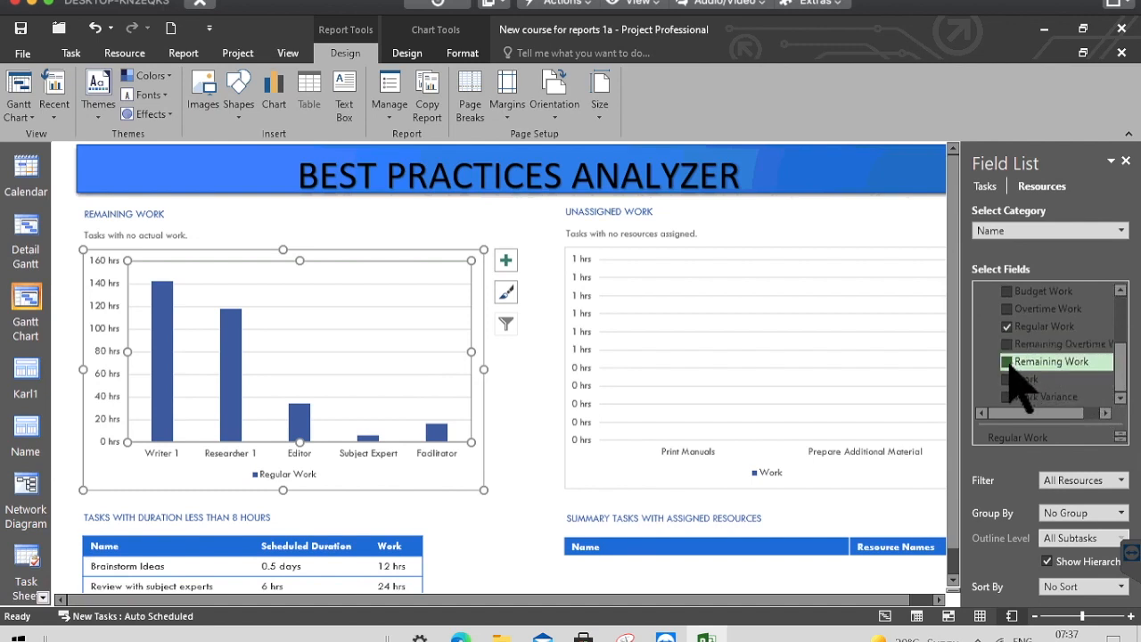
{"action": "left_click", "coordinate": [1008, 362]}
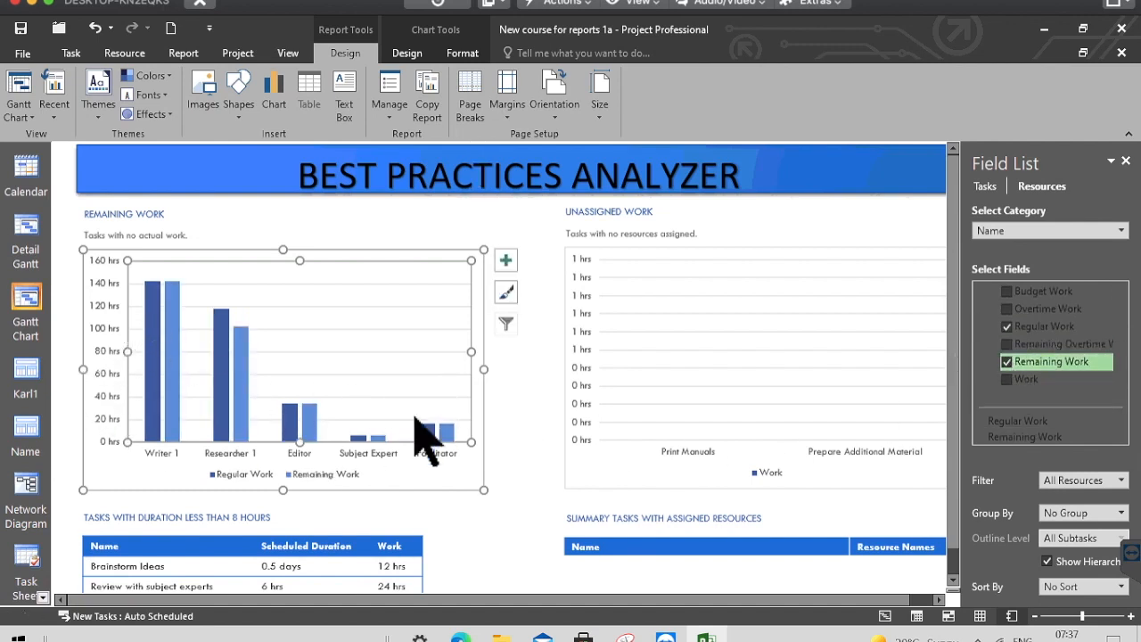
Step: Apply the dark-background chart style to the Remaining Work chart
{"action": "left_click", "coordinate": [462, 56]}
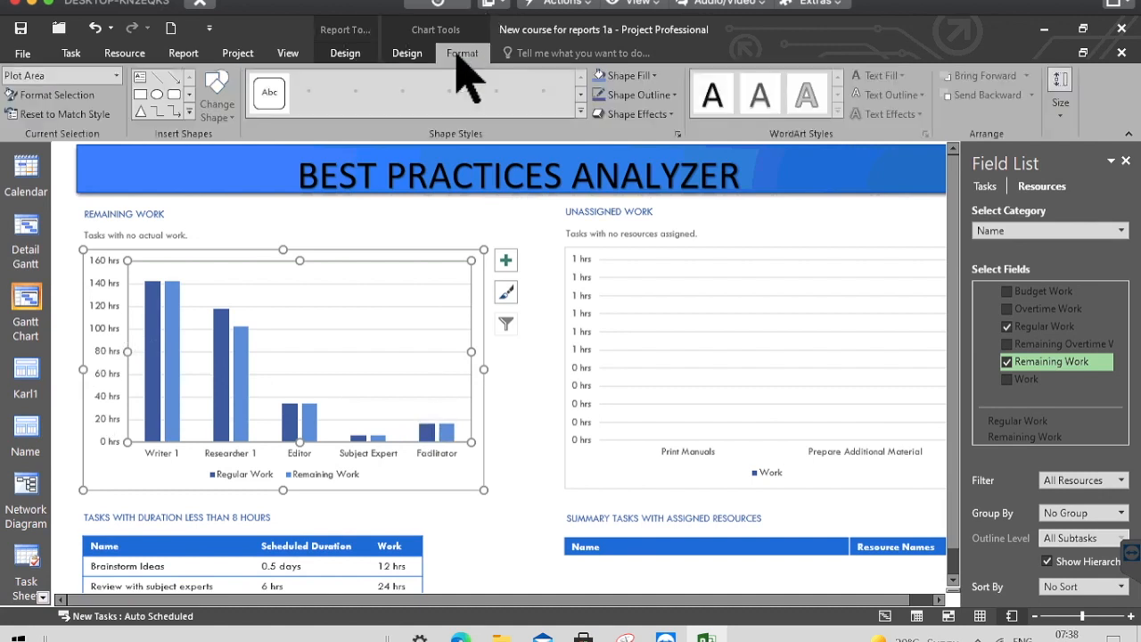
{"action": "left_click", "coordinate": [413, 54]}
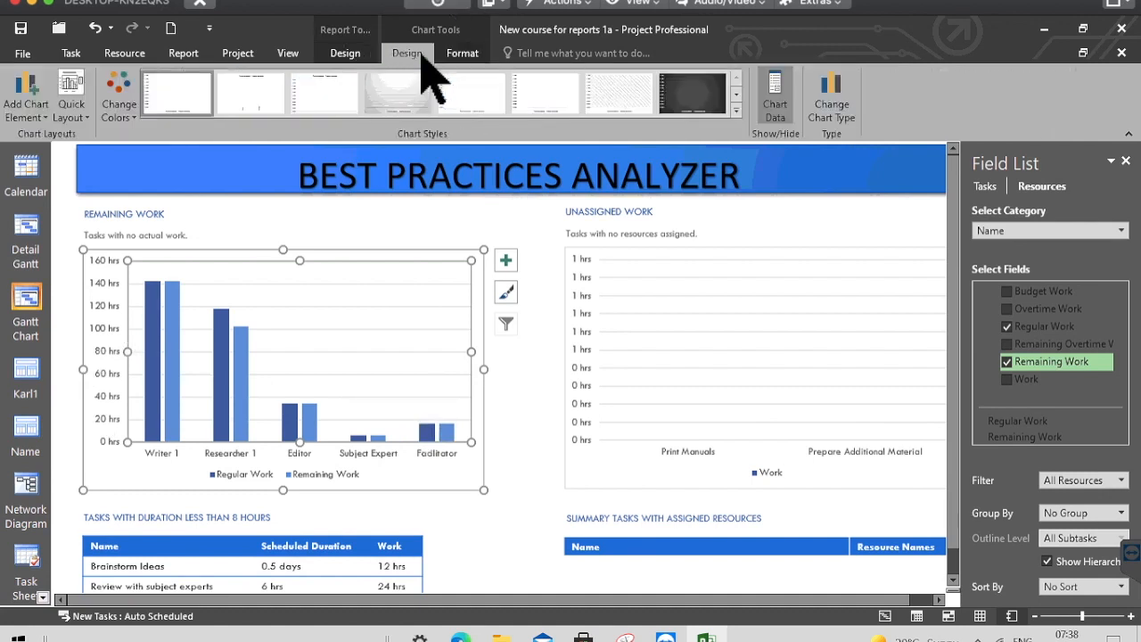
{"action": "left_click", "coordinate": [691, 120]}
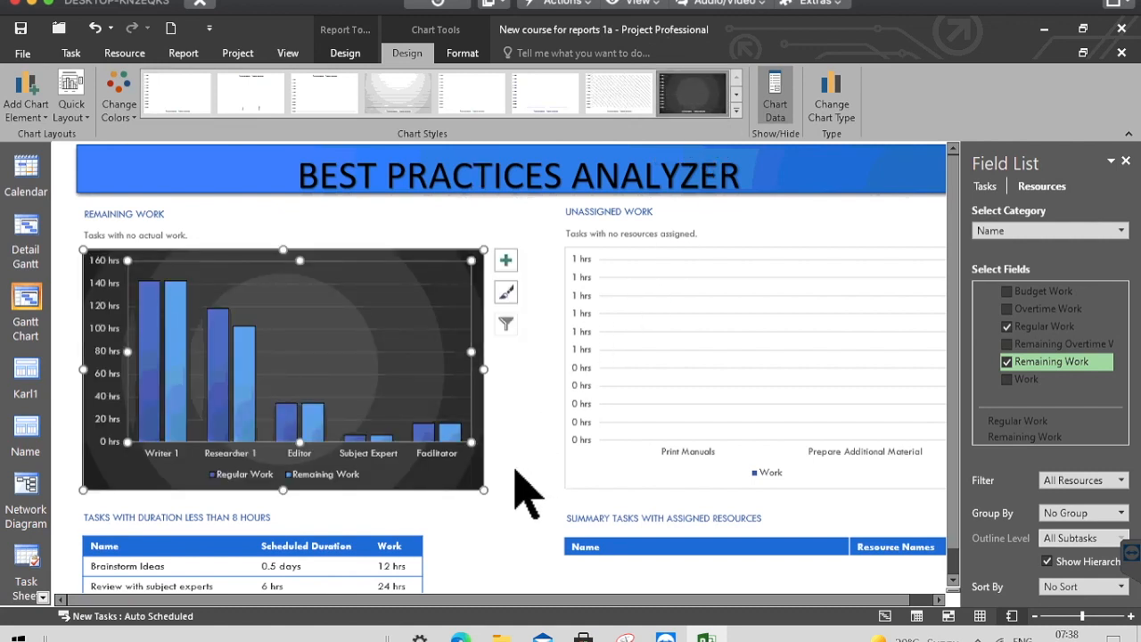
Step: Switch the Unassigned Work chart to resource data and add the Remaining Work field alongside Work
{"action": "left_click", "coordinate": [720, 298]}
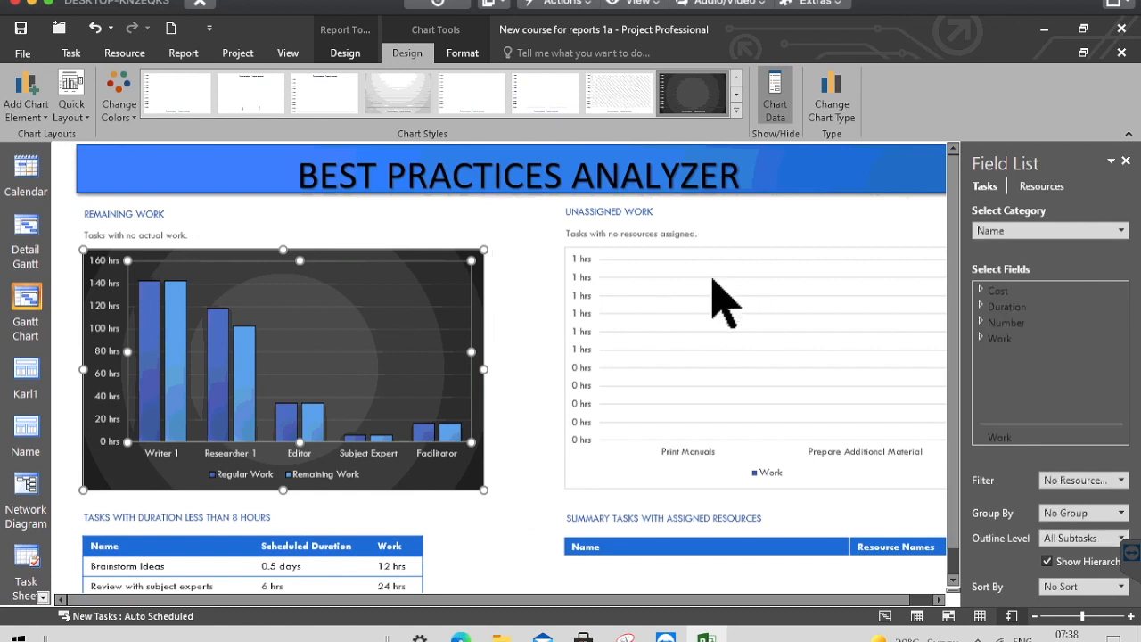
{"action": "left_click", "coordinate": [1044, 189]}
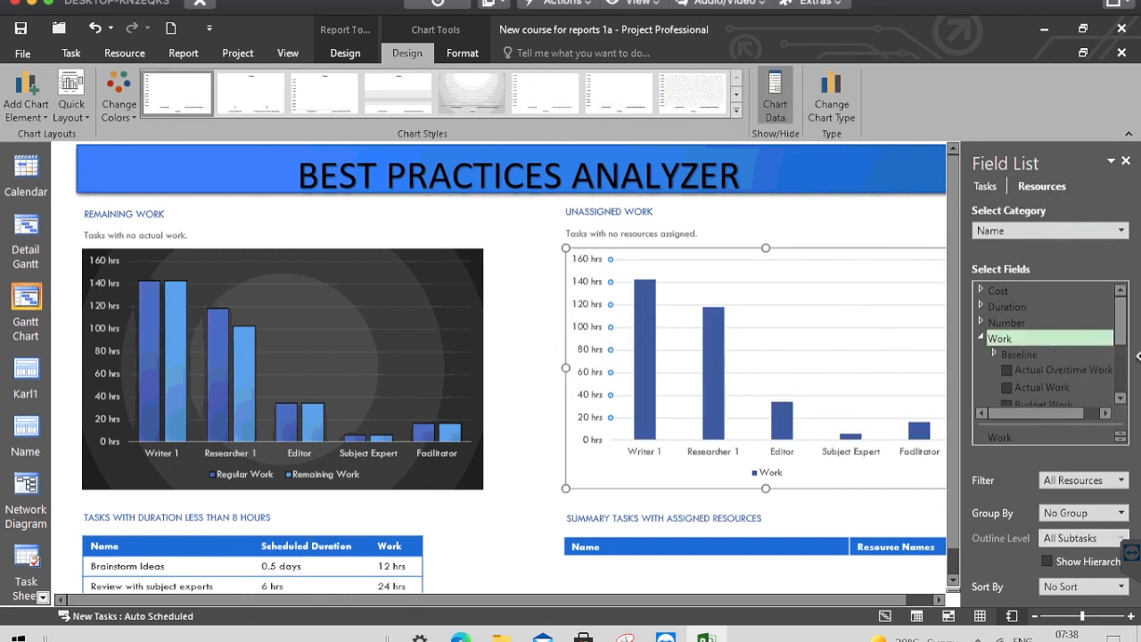
{"action": "left_click_drag", "start_coordinate": [1121, 334], "coordinate": [1131, 410]}
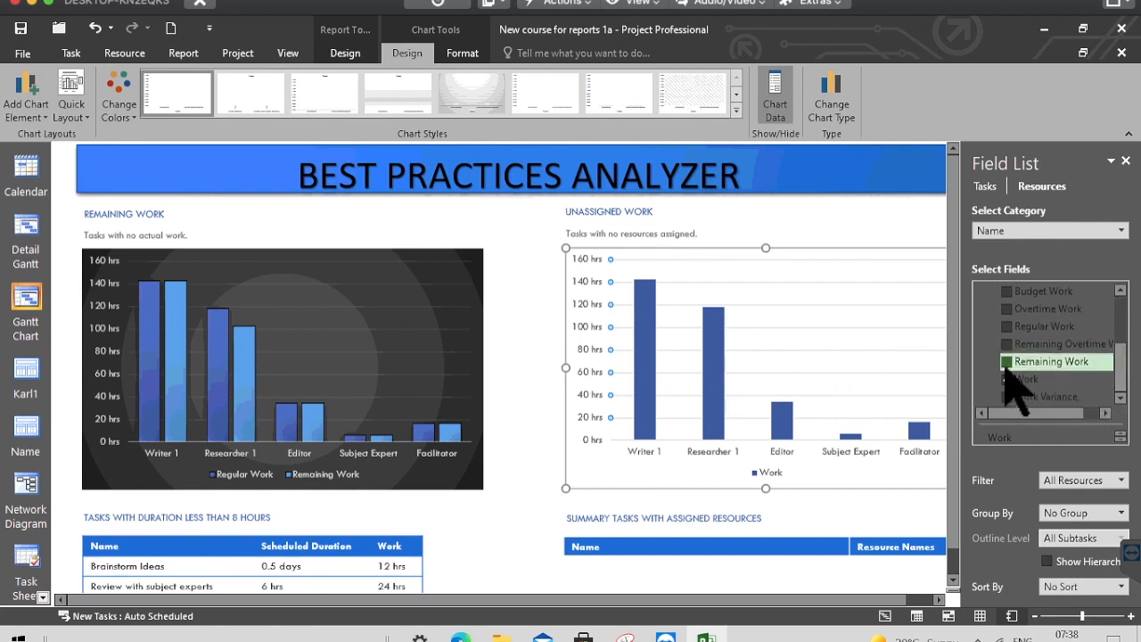
{"action": "left_click", "coordinate": [1007, 361]}
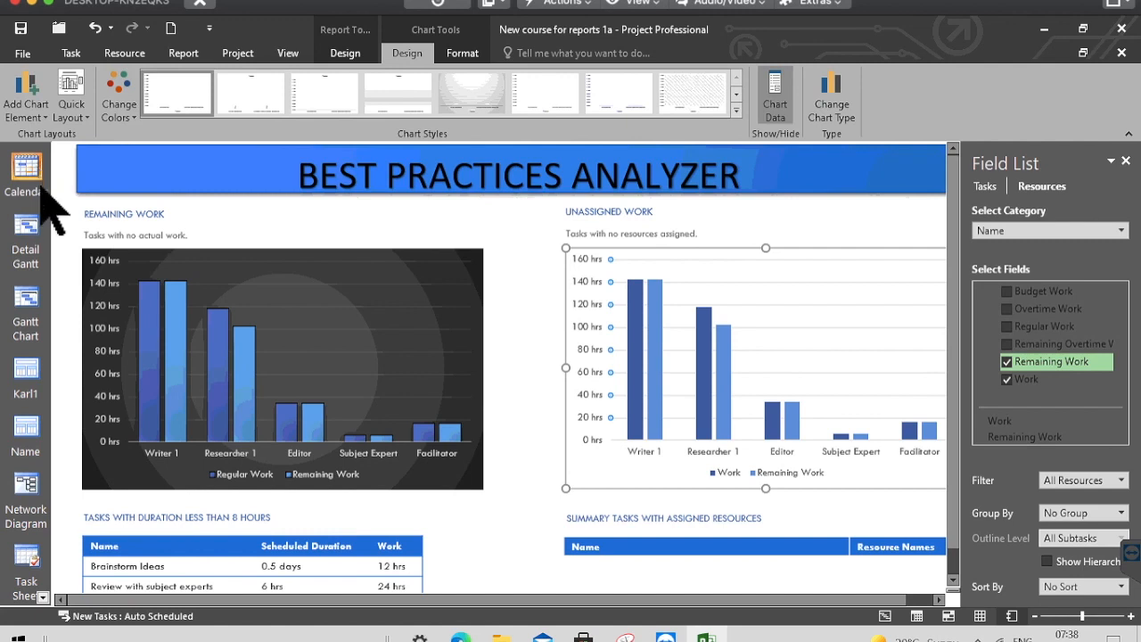
Step: Switch to the Gantt Chart view, return to the report view and review the customised report
{"action": "left_click", "coordinate": [886, 617]}
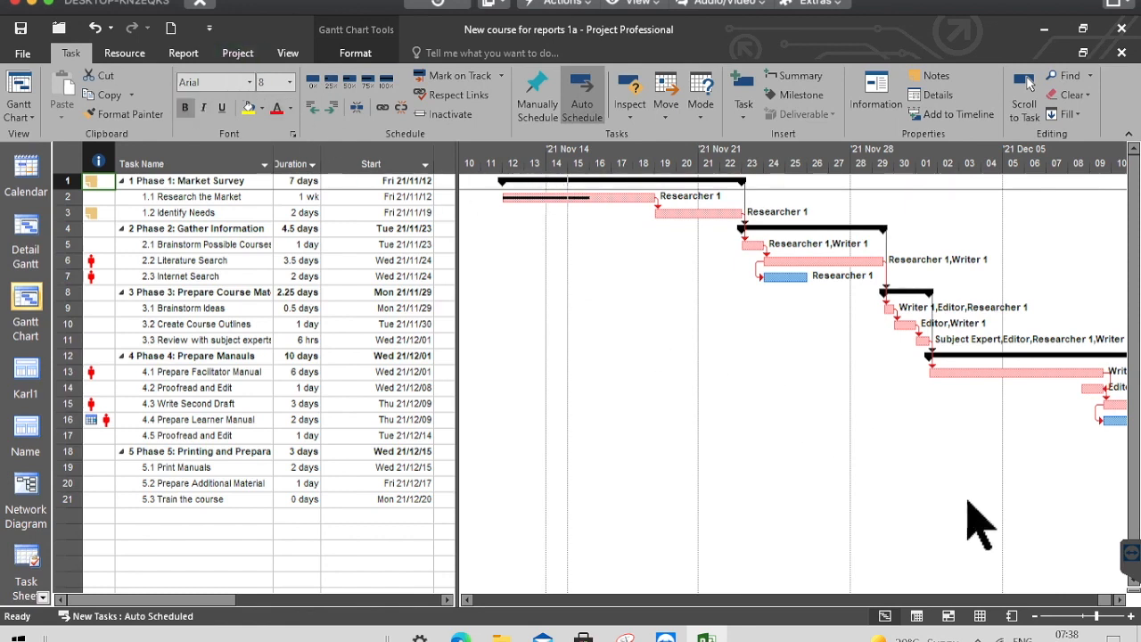
{"action": "left_click", "coordinate": [1011, 616]}
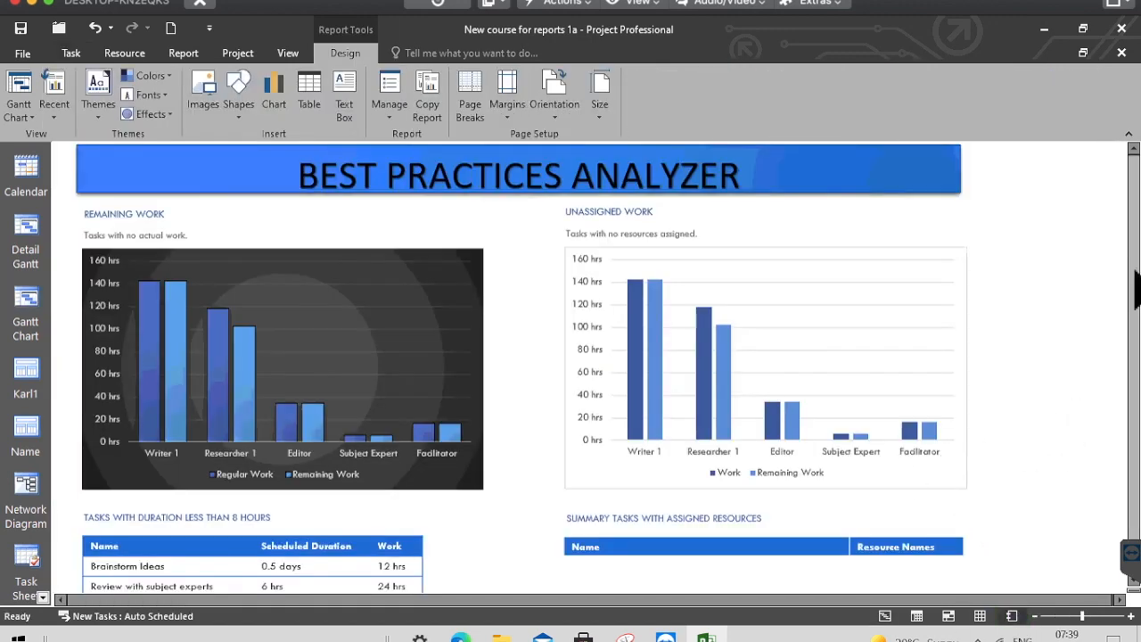
{"action": "scroll", "coordinate": [1134, 299], "scroll_direction": "down", "scroll_amount": 1}
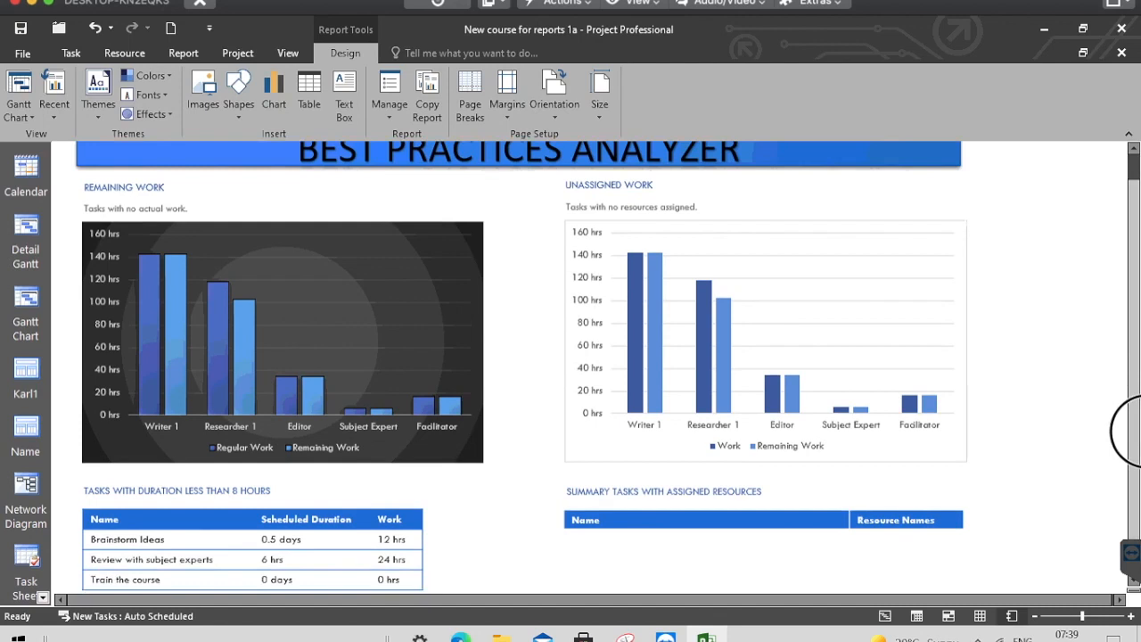
{"action": "scroll", "coordinate": [1132, 277], "scroll_direction": "up", "scroll_amount": 1}
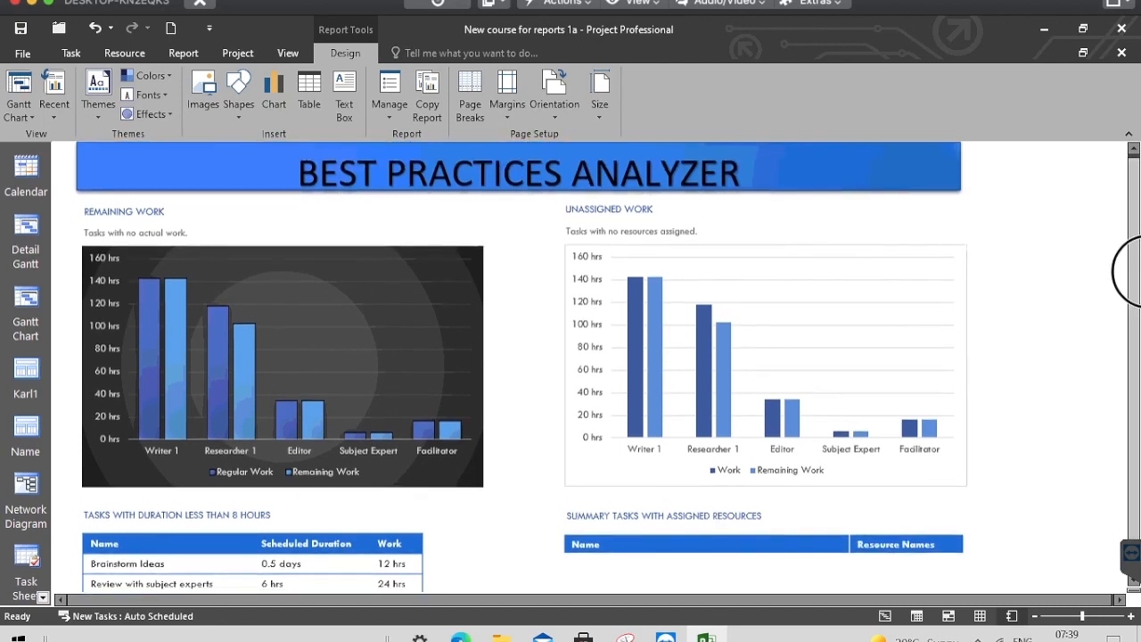
{"action": "scroll", "coordinate": [1134, 332], "scroll_direction": "down", "scroll_amount": 1}
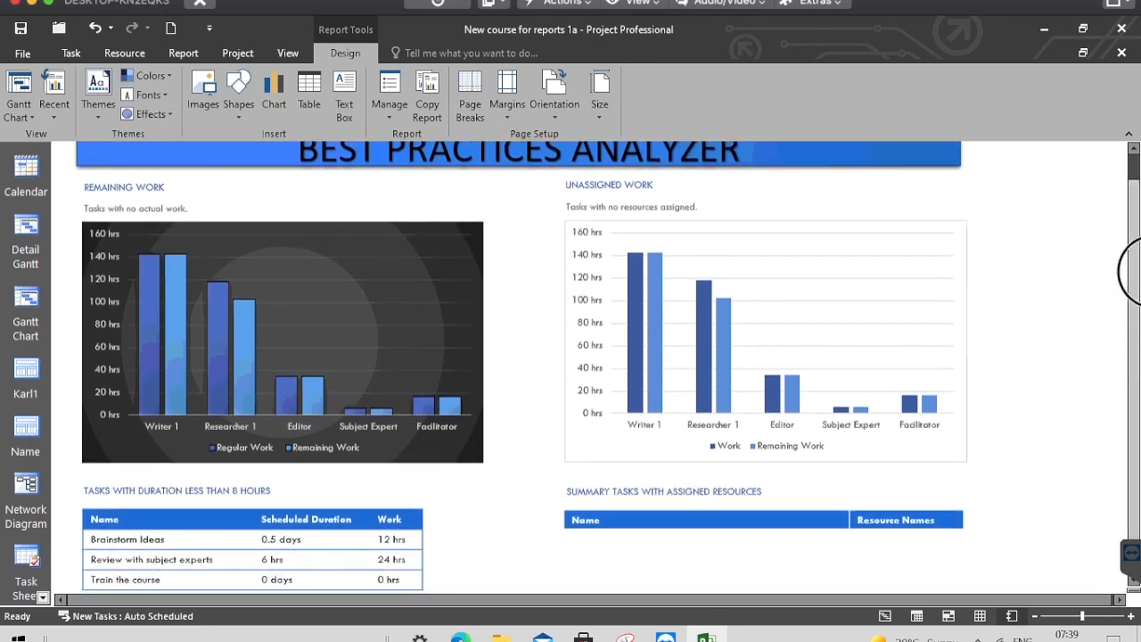
{"action": "scroll", "coordinate": [1132, 271], "scroll_direction": "up", "scroll_amount": 1}
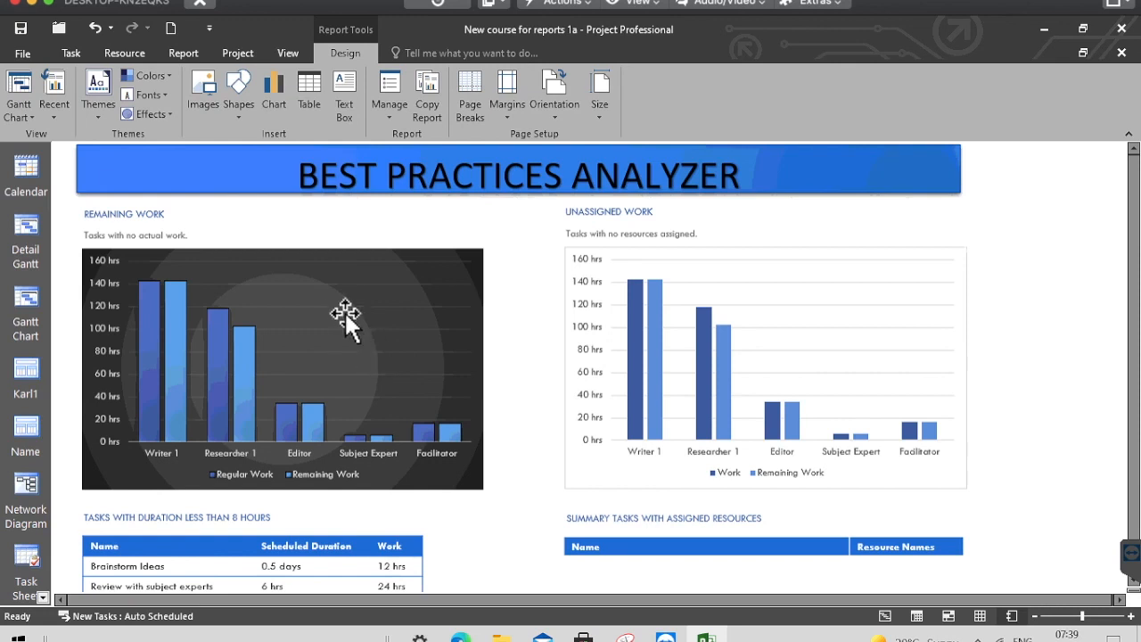
Step: Set the report's page margins to Narrow and turn on the display of page breaks
{"action": "left_click", "coordinate": [23, 56]}
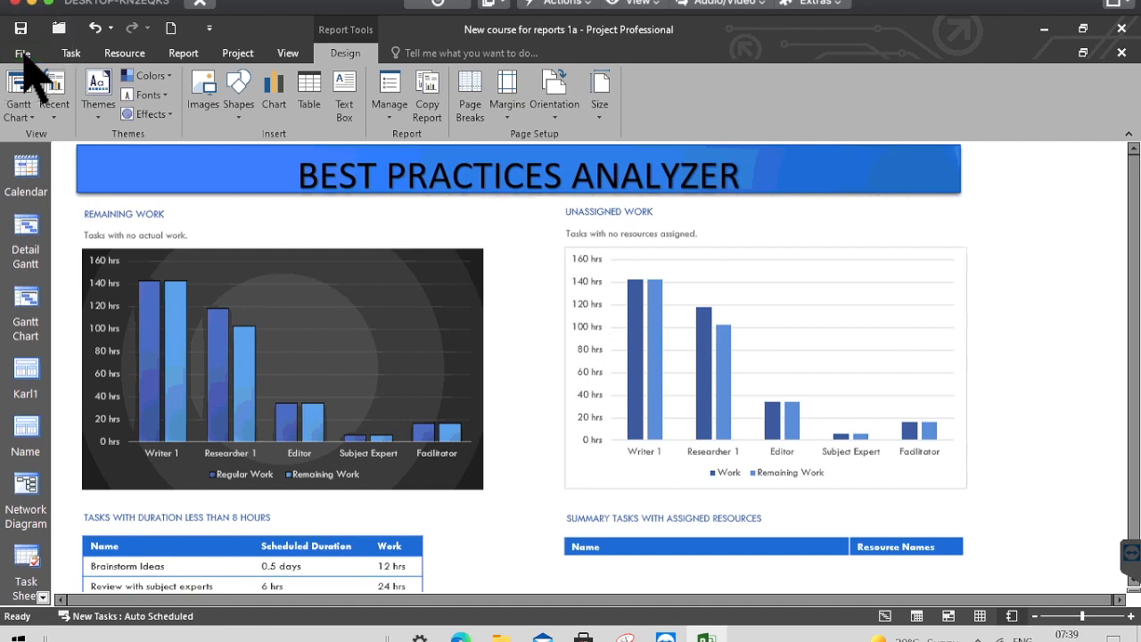
{"action": "left_click", "coordinate": [31, 51]}
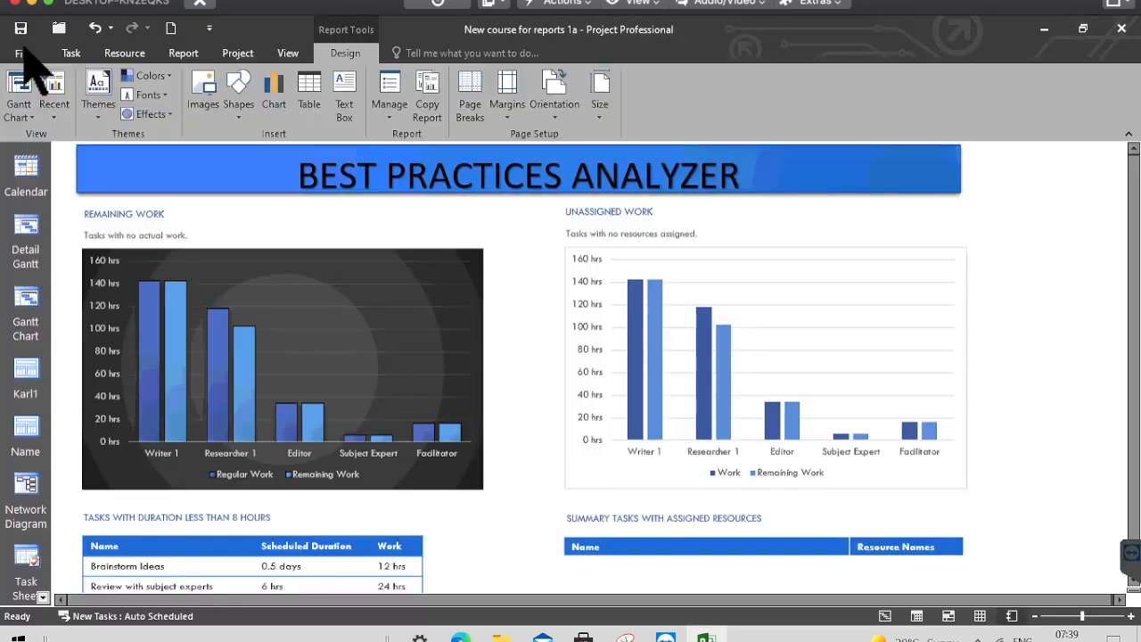
{"action": "left_click", "coordinate": [508, 98]}
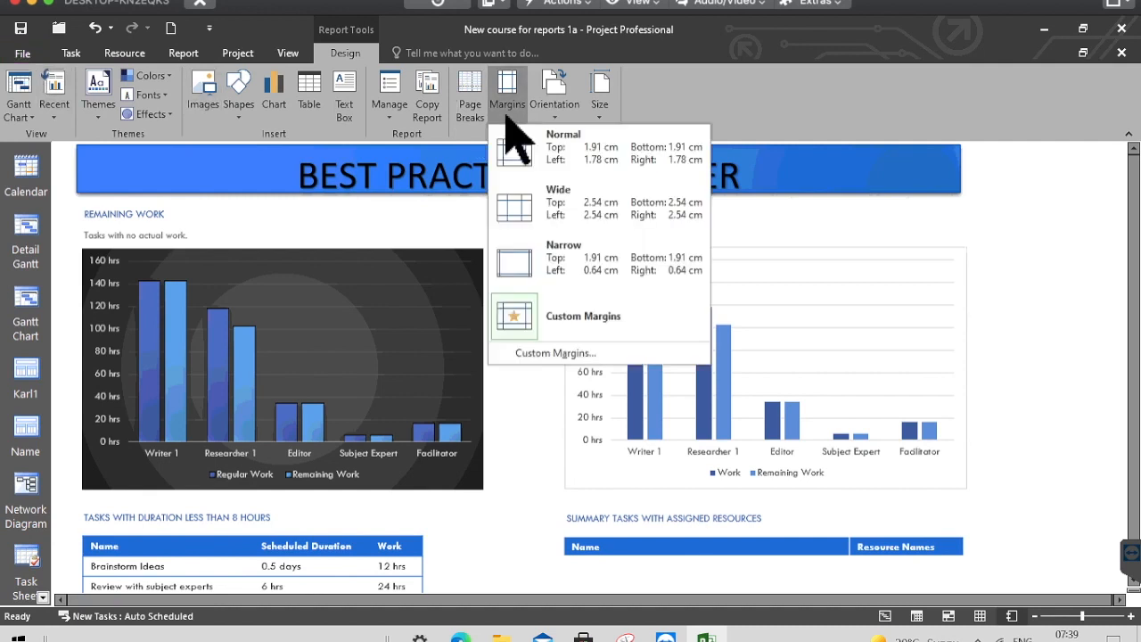
{"action": "left_click", "coordinate": [523, 268]}
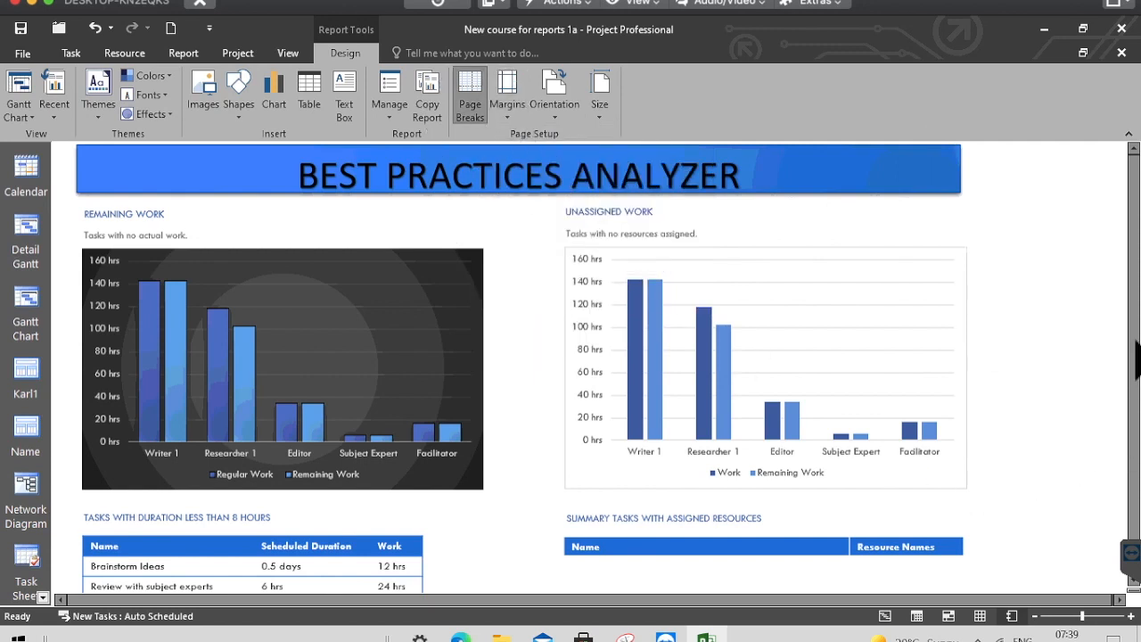
Step: Move the Unassigned Work chart beside the Remaining Work chart and narrow the title banner so both fit inside the vertical page break
{"action": "scroll", "coordinate": [1124, 439], "scroll_direction": "down", "scroll_amount": 1}
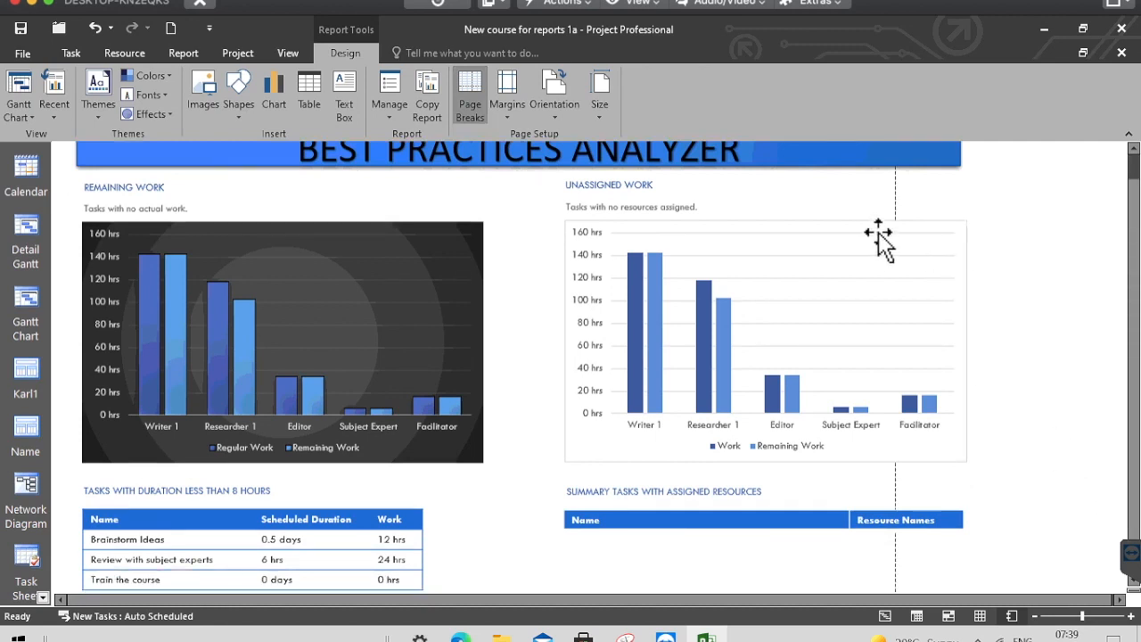
{"action": "left_click_drag", "start_coordinate": [862, 234], "coordinate": [785, 233]}
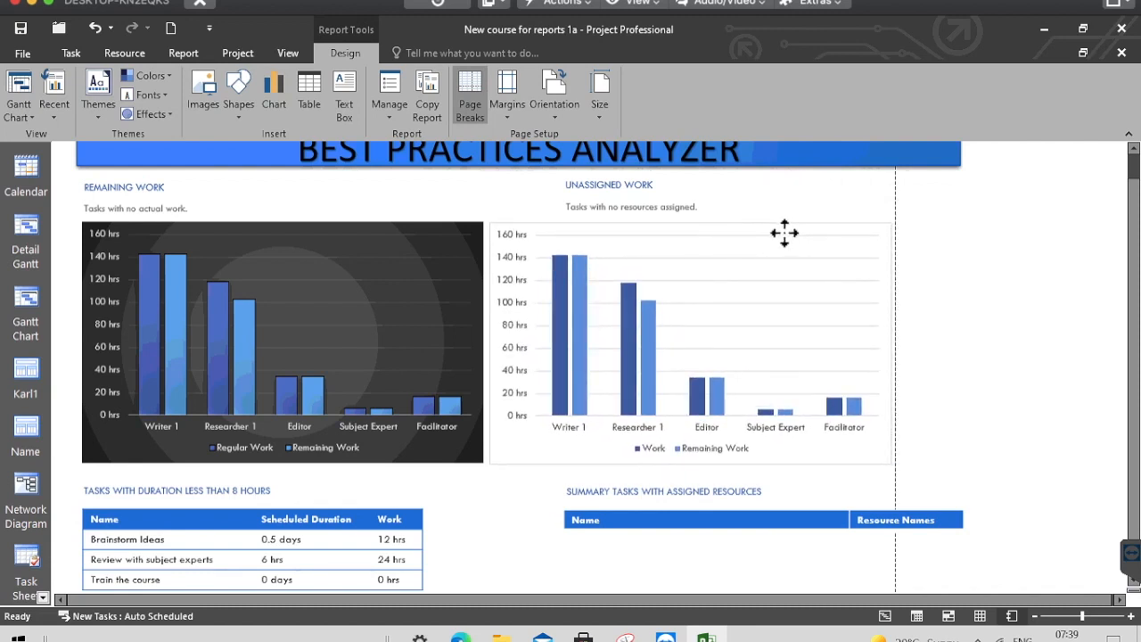
{"action": "left_click", "coordinate": [808, 168]}
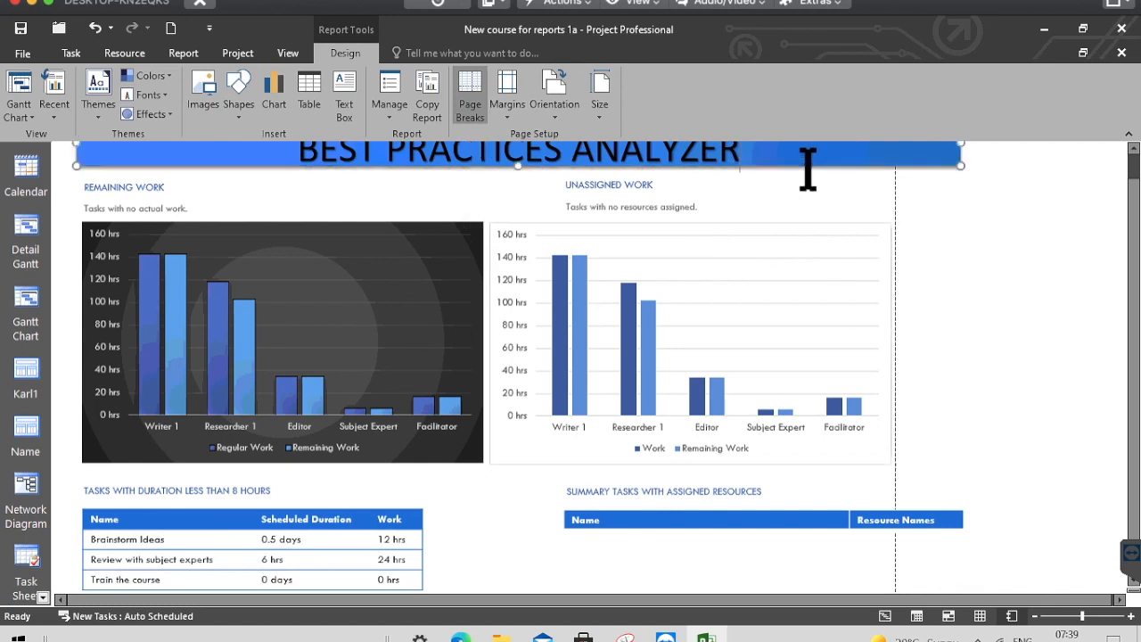
{"action": "left_click_drag", "start_coordinate": [1134, 266], "coordinate": [1115, 192]}
{"action": "left_click_drag", "start_coordinate": [971, 185], "coordinate": [901, 183]}
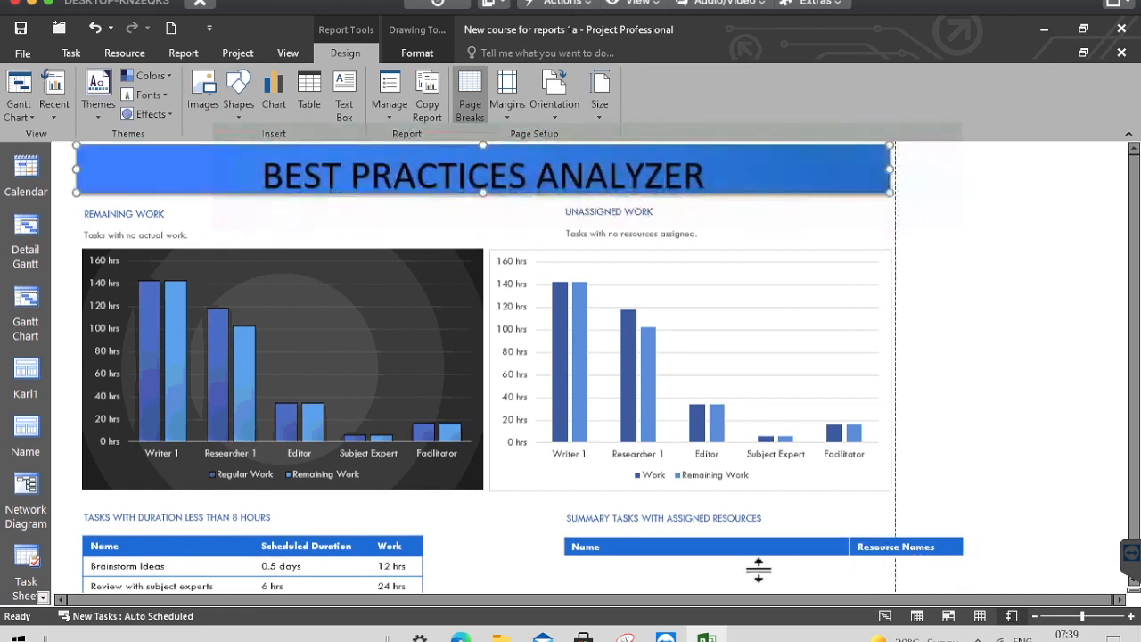
Step: Shift the Summary Tasks with Assigned Resources table inside the vertical page break and check the report against the lower page break
{"action": "left_click", "coordinate": [718, 562]}
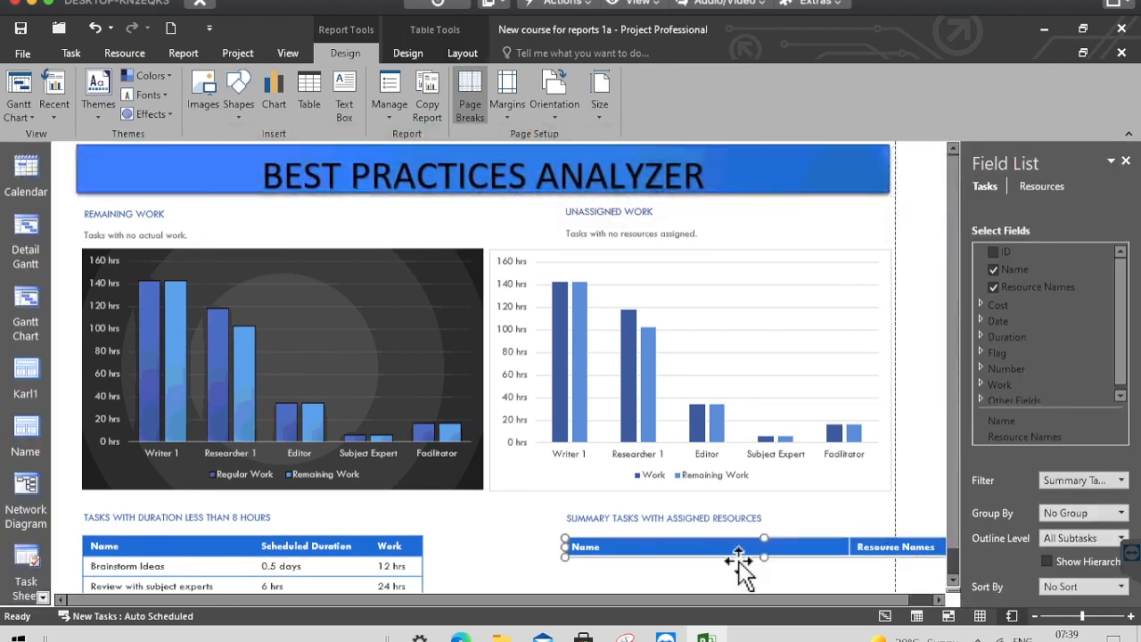
{"action": "left_click_drag", "start_coordinate": [731, 564], "coordinate": [647, 565]}
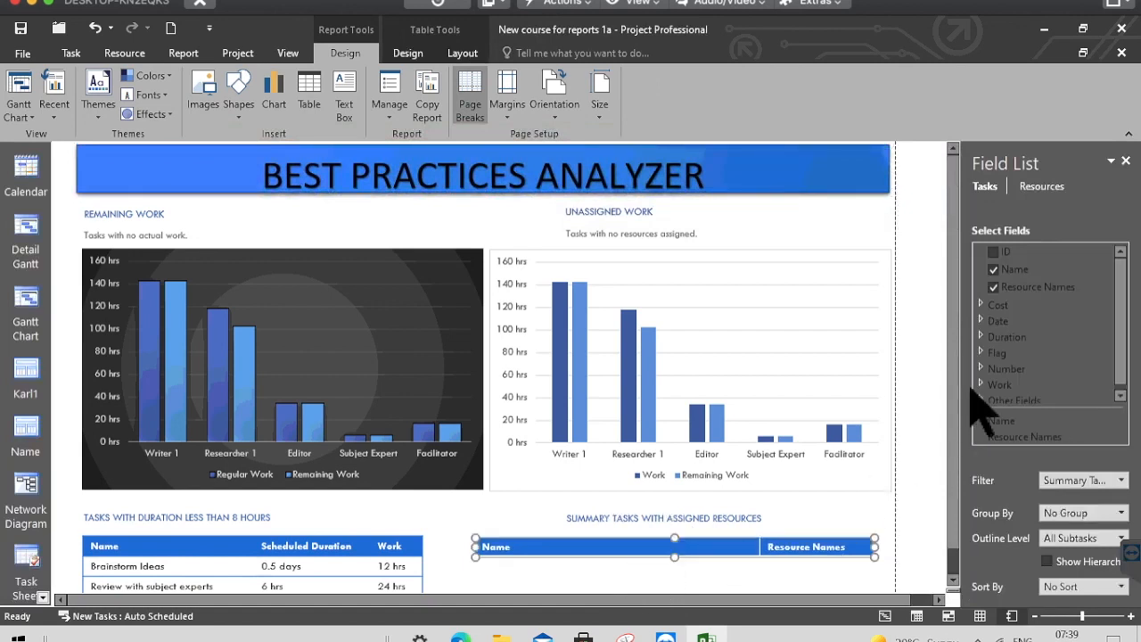
{"action": "left_click_drag", "start_coordinate": [954, 442], "coordinate": [951, 535]}
{"action": "left_click", "coordinate": [953, 581]}
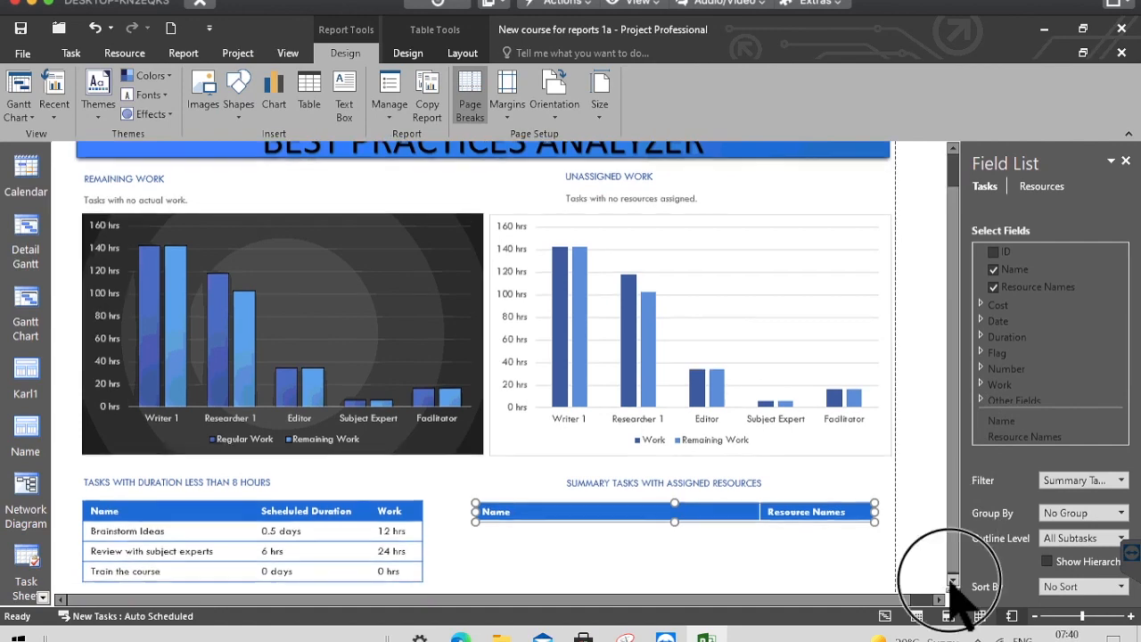
{"action": "left_click", "coordinate": [953, 582]}
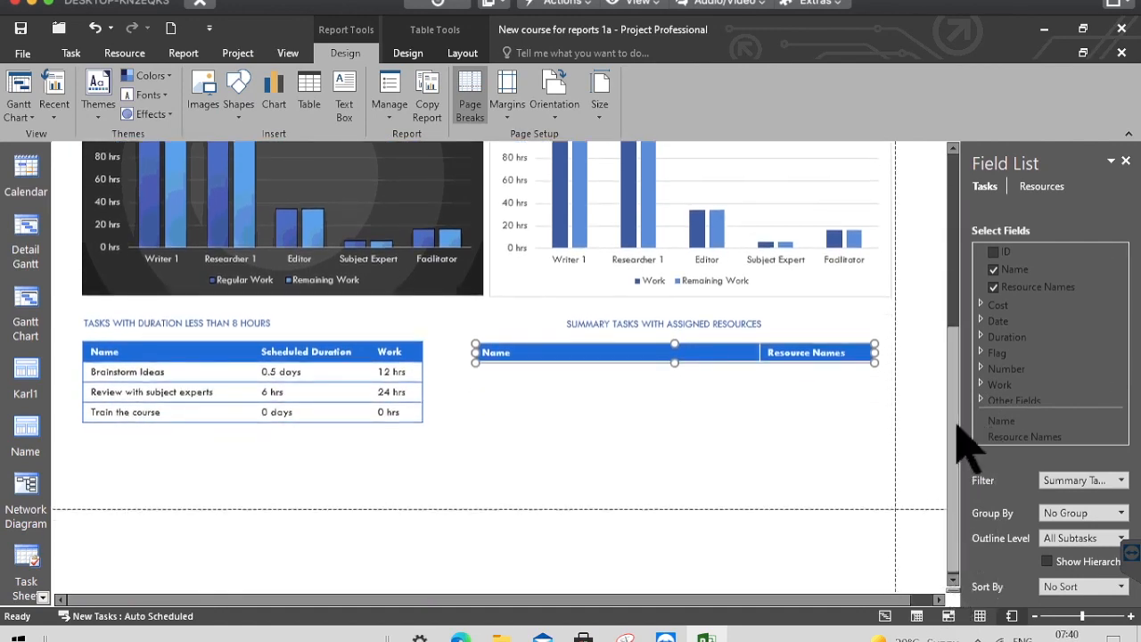
{"action": "left_click", "coordinate": [955, 277]}
{"action": "left_click", "coordinate": [956, 276]}
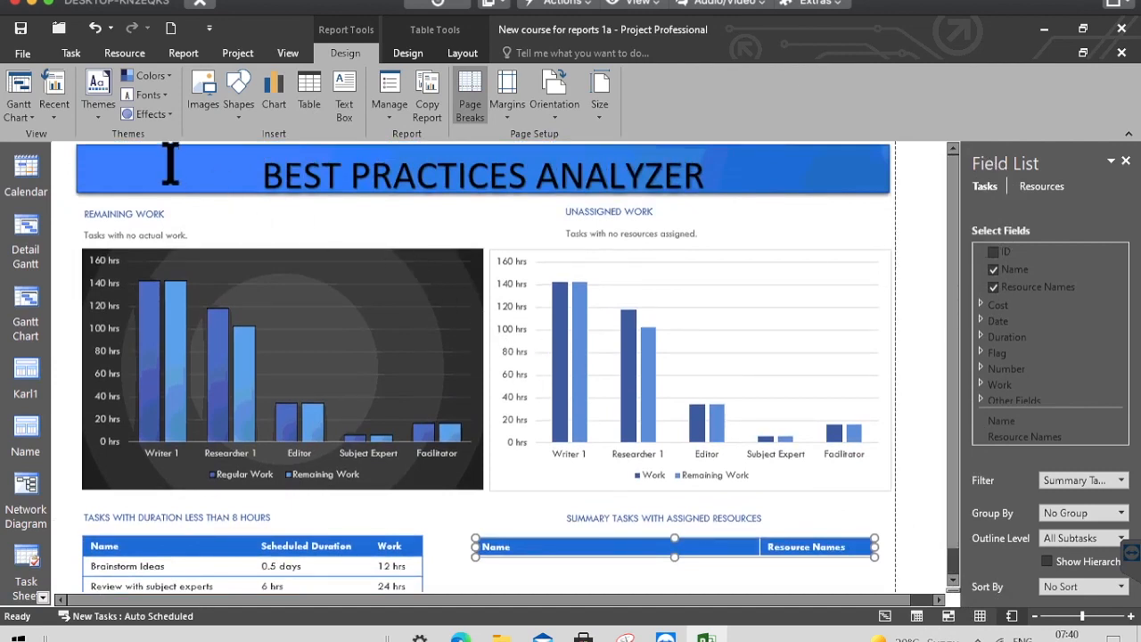
Step: Open the print preview of the report and look through both pages, returning to the first page
{"action": "left_click", "coordinate": [24, 51]}
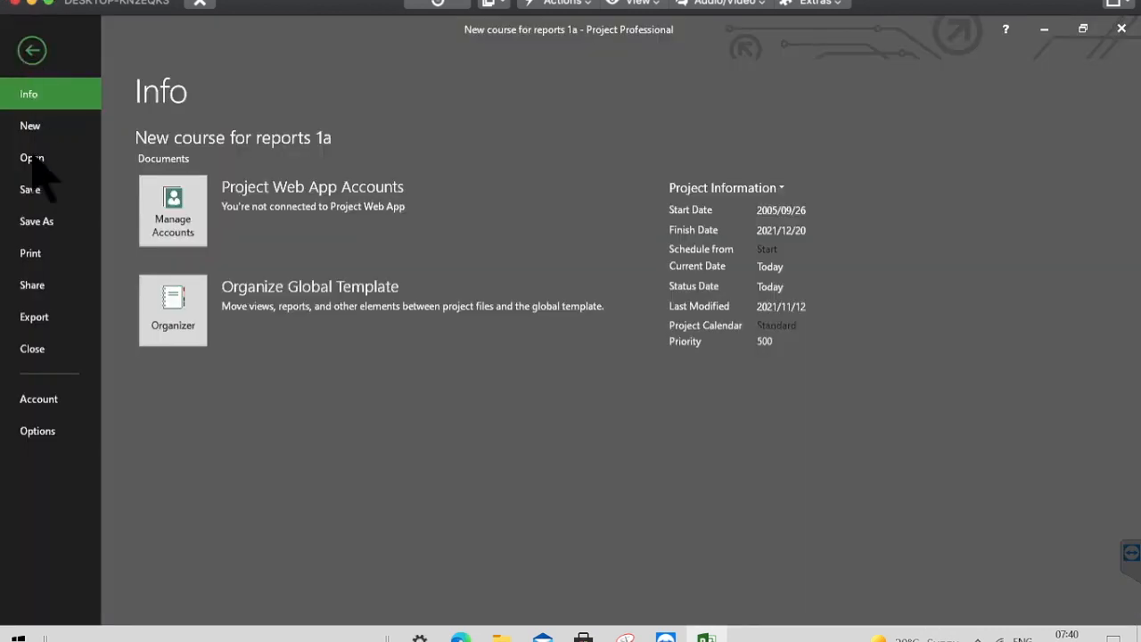
{"action": "left_click", "coordinate": [36, 256]}
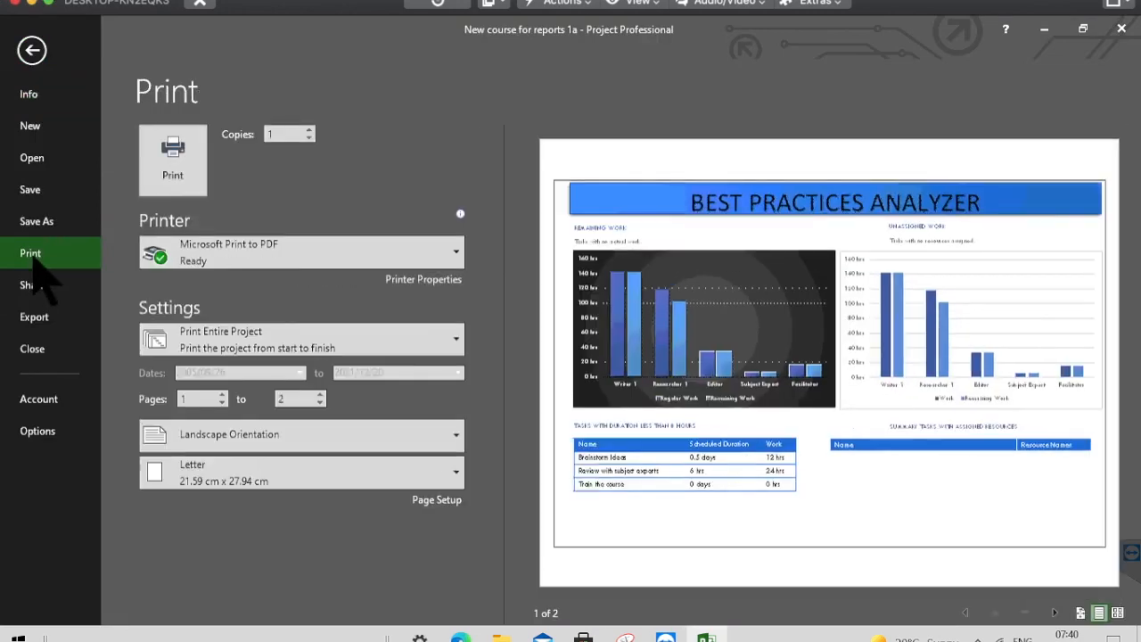
{"action": "left_click", "coordinate": [1055, 613]}
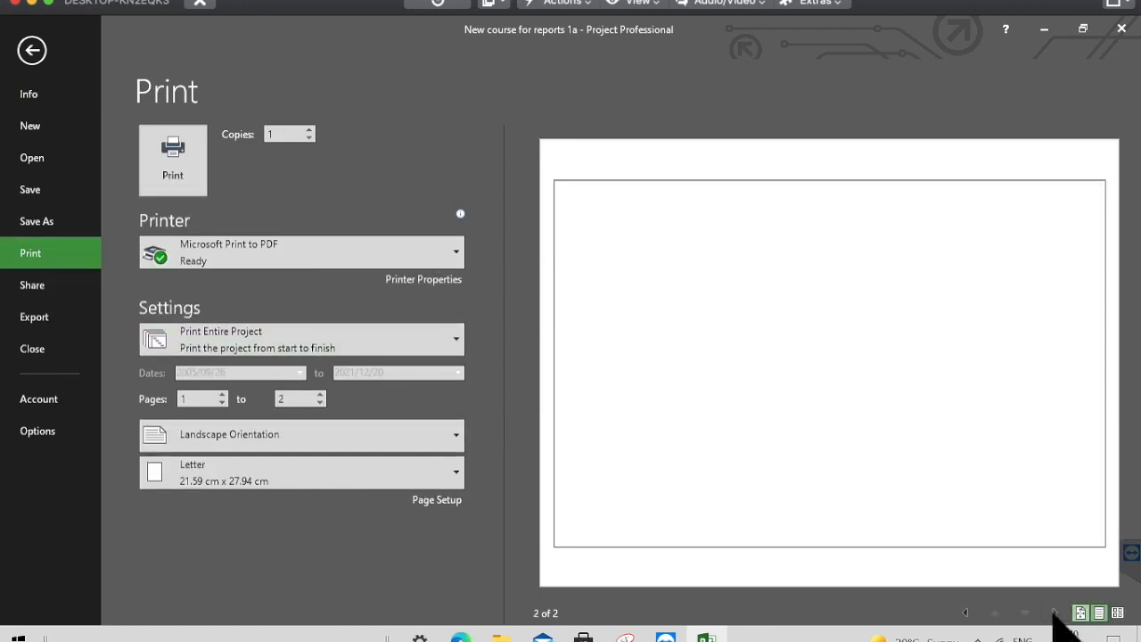
{"action": "left_click", "coordinate": [965, 612]}
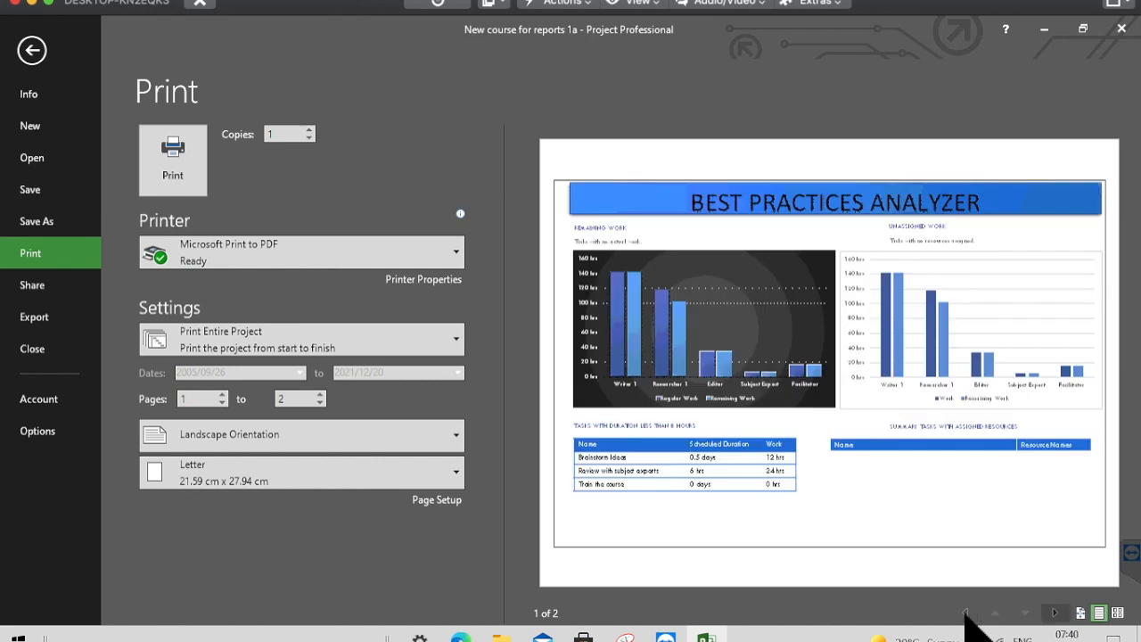